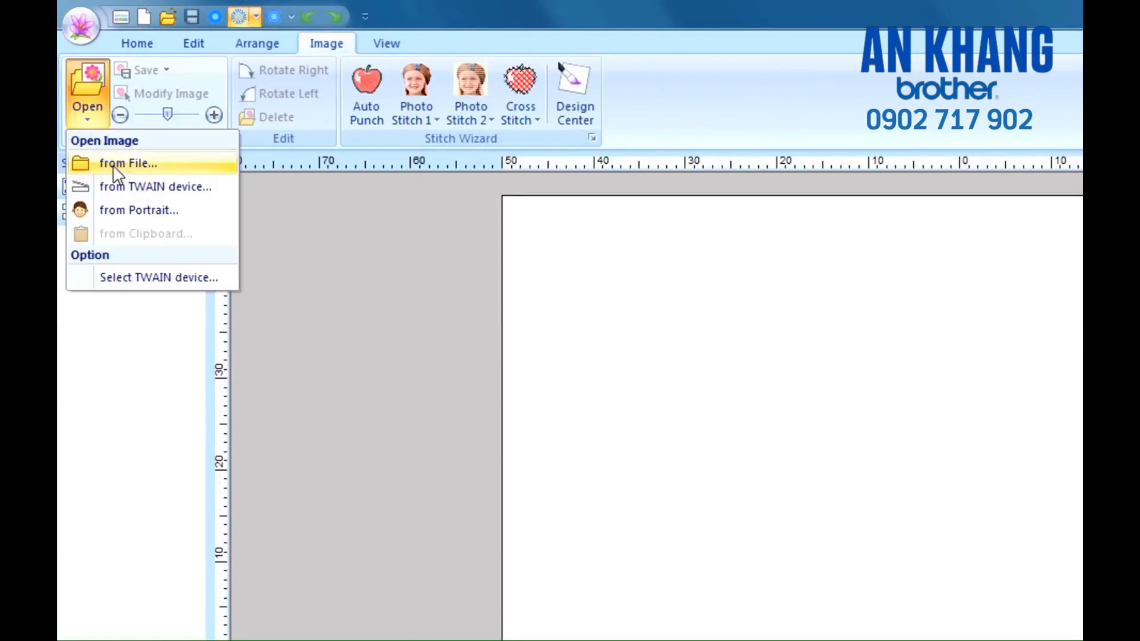
# Open the image file logo_600_10.jpg from the logo folder as the background template
pyautogui.click(113, 165)
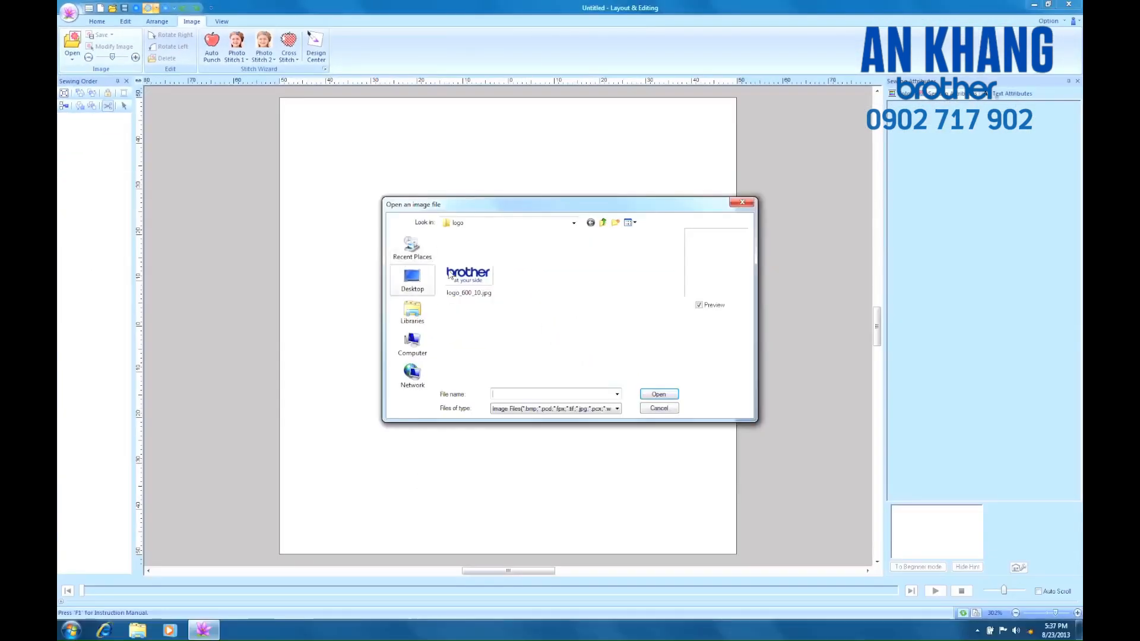
pyautogui.click(579, 350)
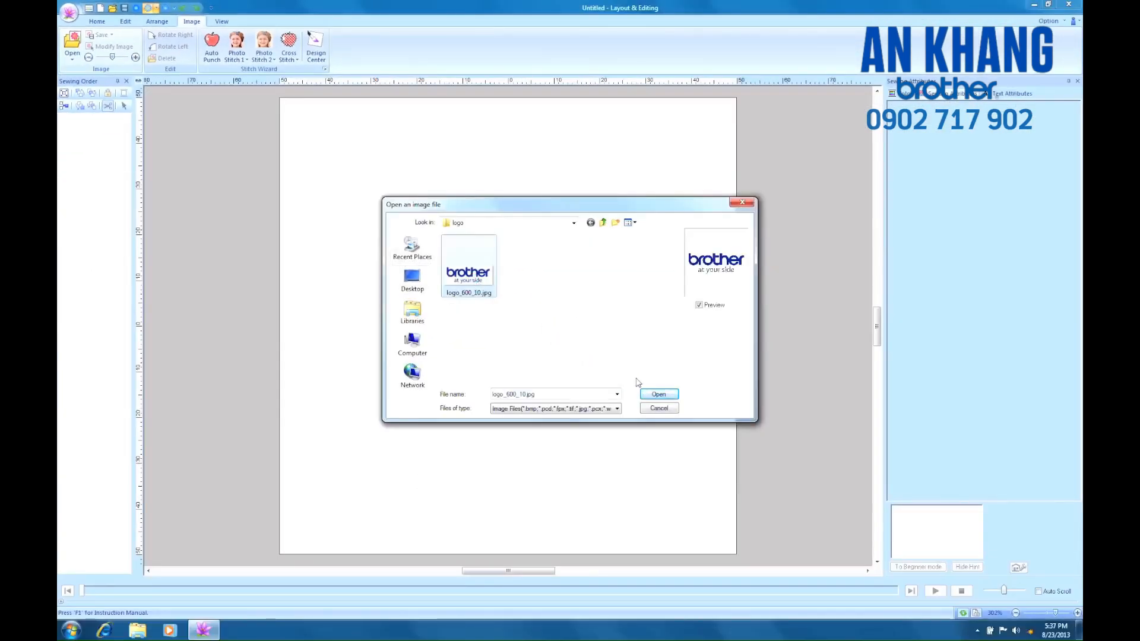
pyautogui.click(659, 394)
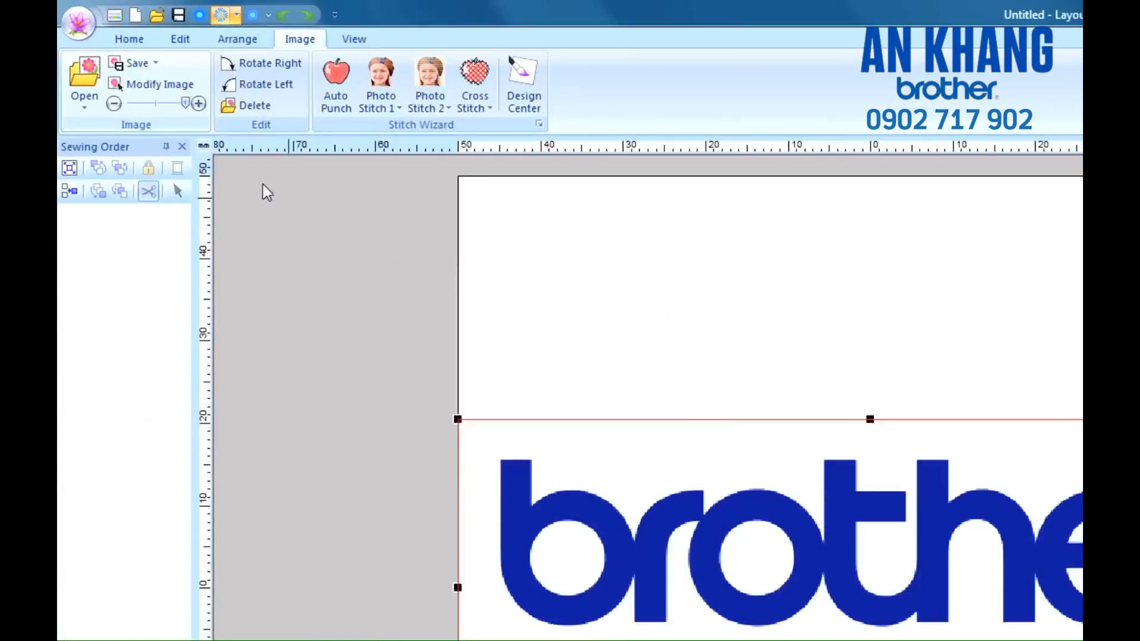
# Fade the background logo image to its lightest visible shade for tracing
pyautogui.click(116, 106)
pyautogui.click(115, 105)
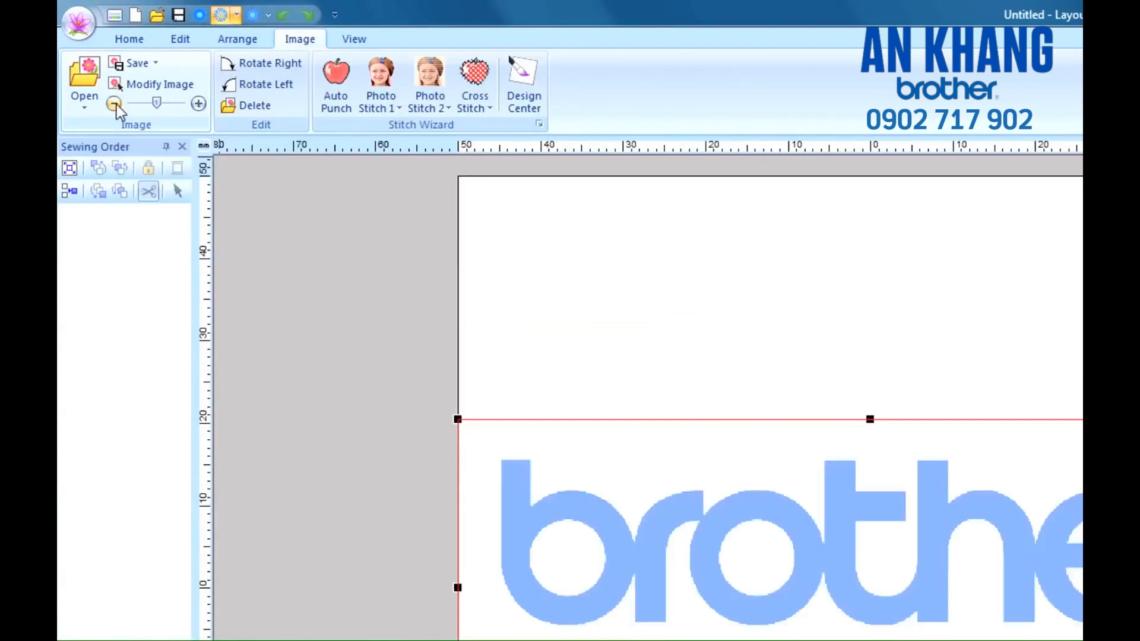
pyautogui.click(116, 105)
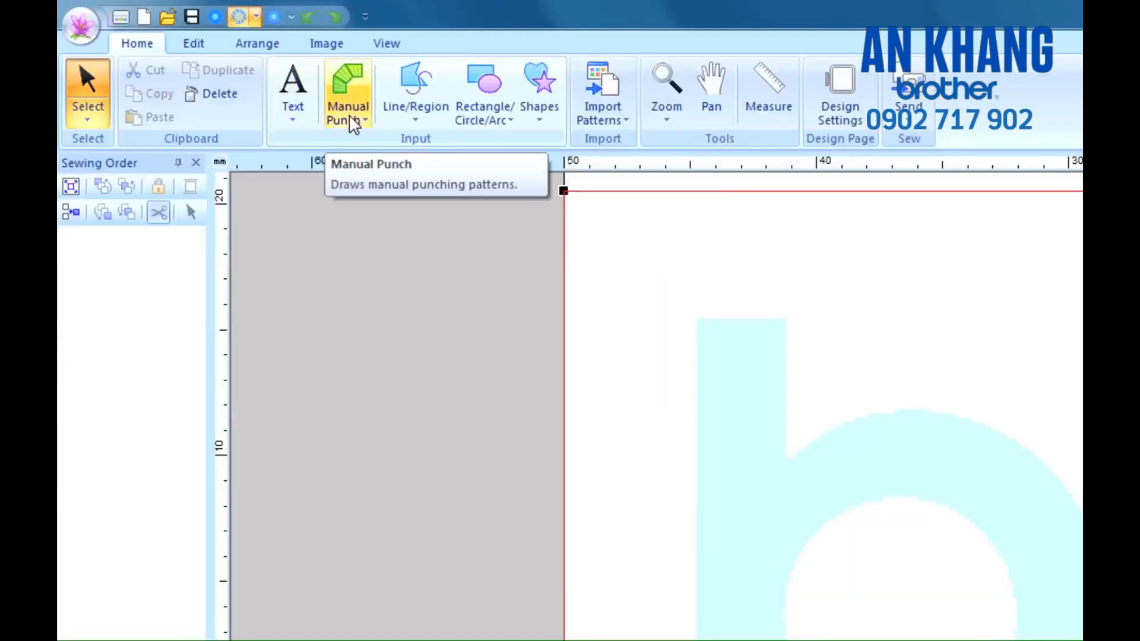
# Choose the curved Manual Punch tool and enable under sewing and half stitch, with density 6.5 line/mm and pull compensation 0.1 mm
pyautogui.click(351, 120)
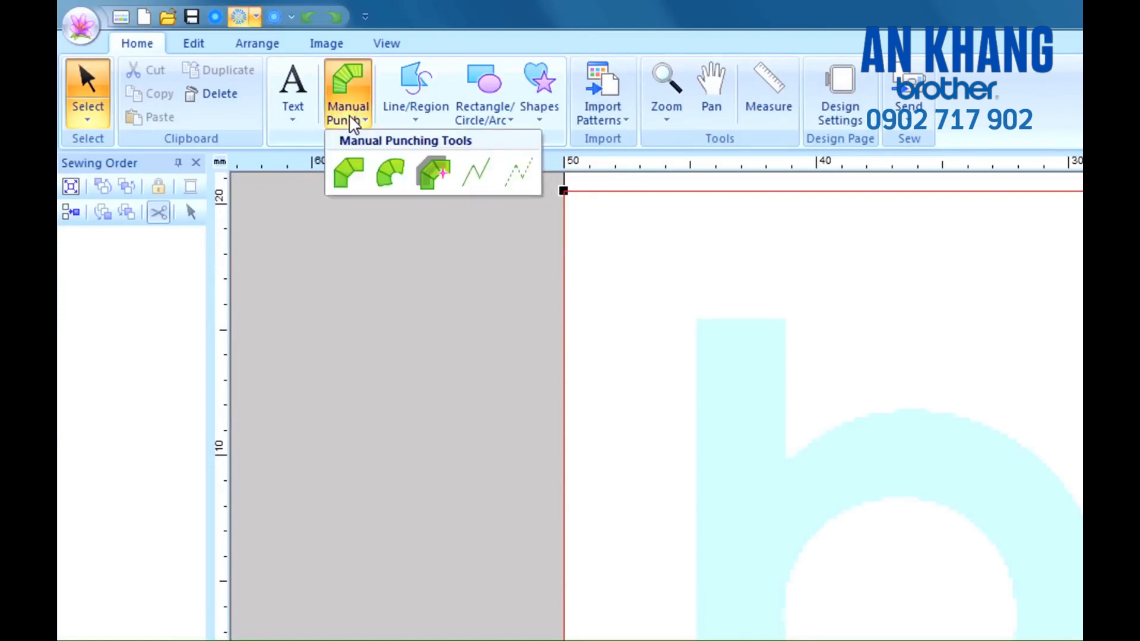
pyautogui.click(388, 189)
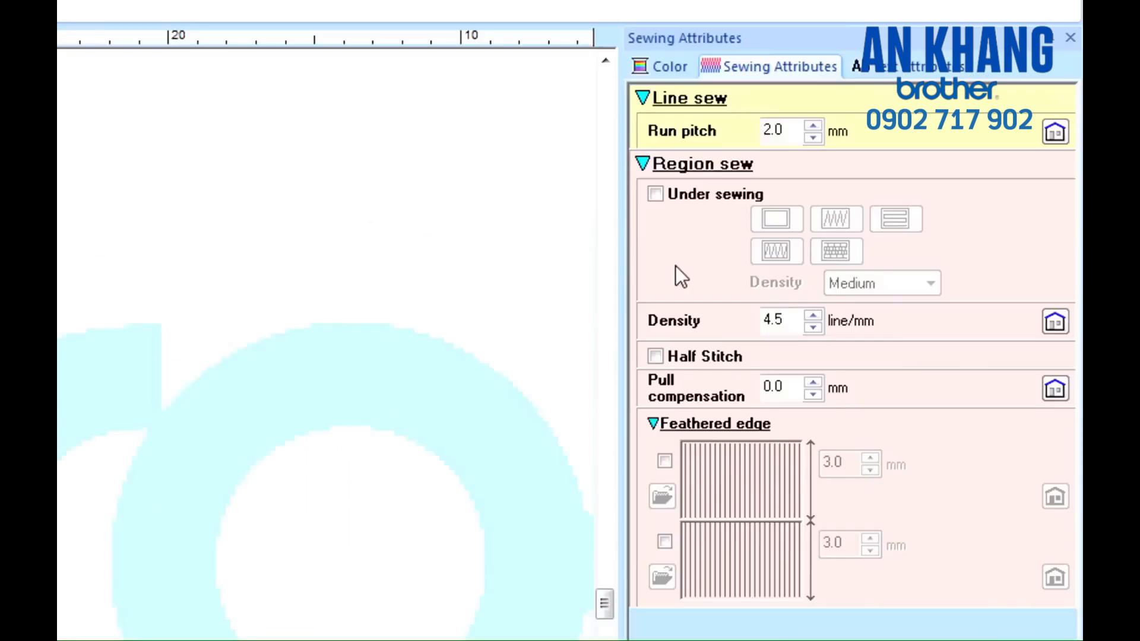
pyautogui.click(653, 198)
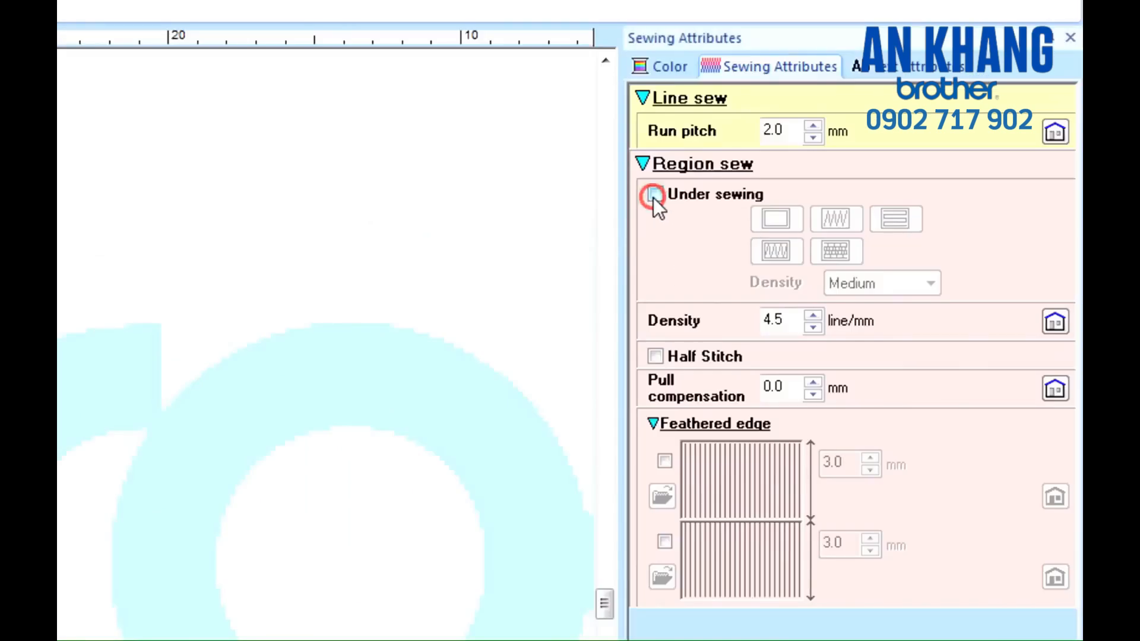
pyautogui.click(813, 314)
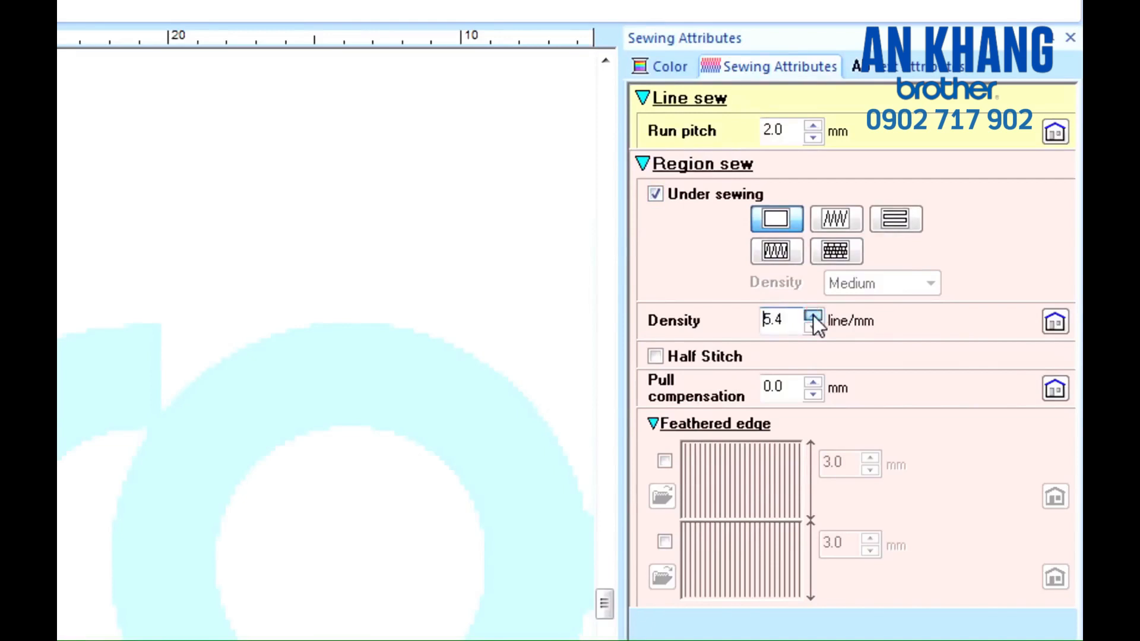
pyautogui.click(814, 314)
pyautogui.click(655, 357)
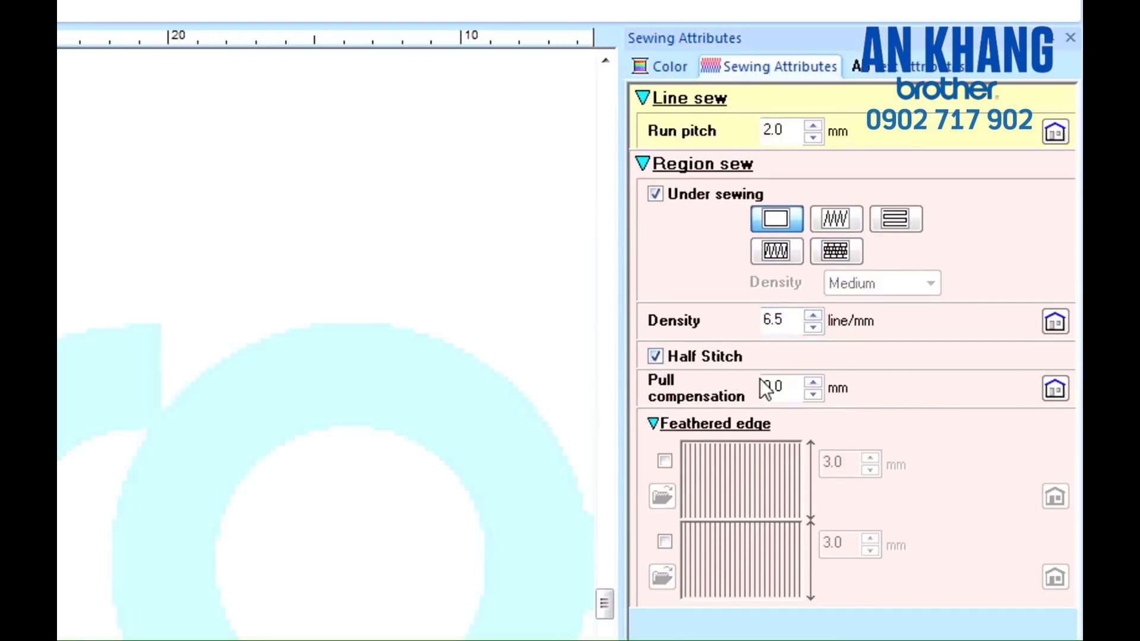
pyautogui.click(816, 383)
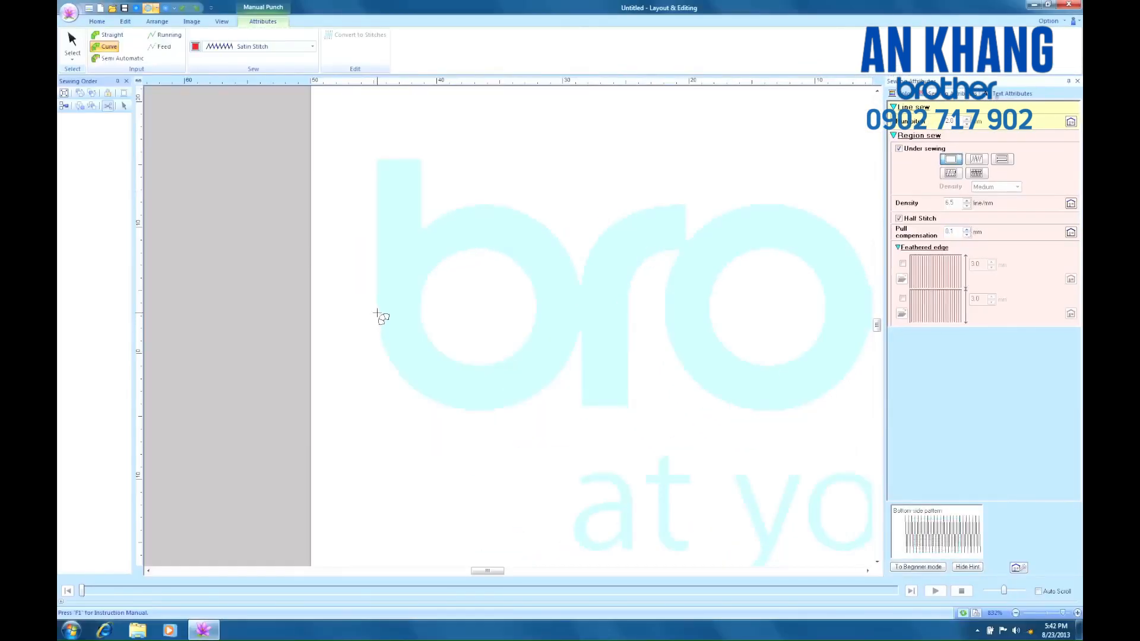
# Punch four curved blocks along the lower half of the b's bowl, placing point pairs on its outer and inner edges
pyautogui.click(378, 313)
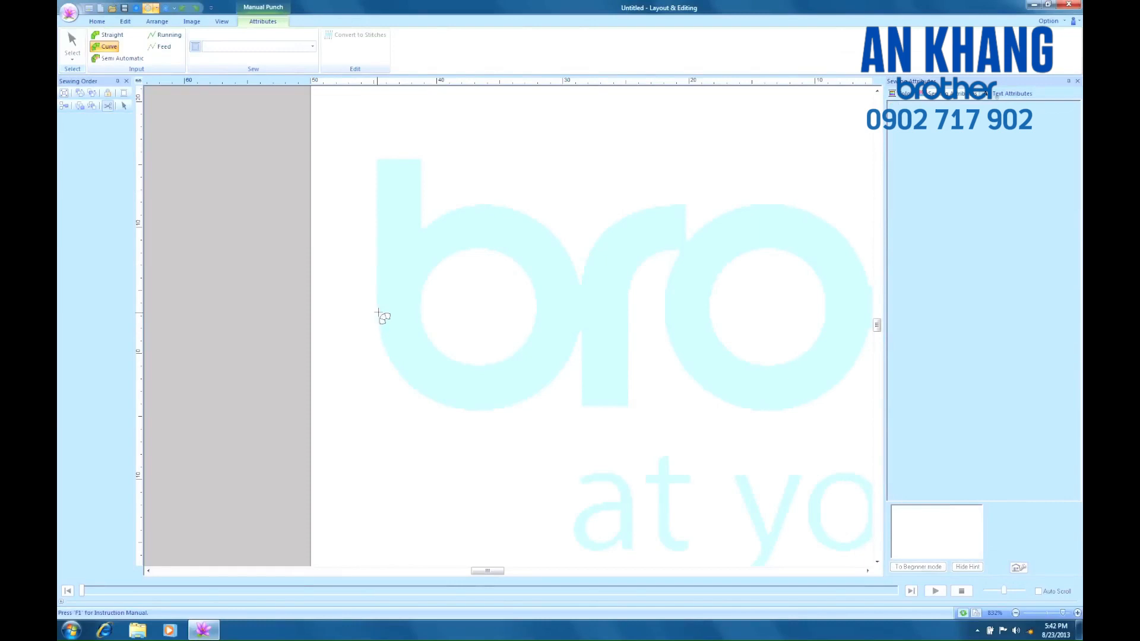
pyautogui.click(421, 312)
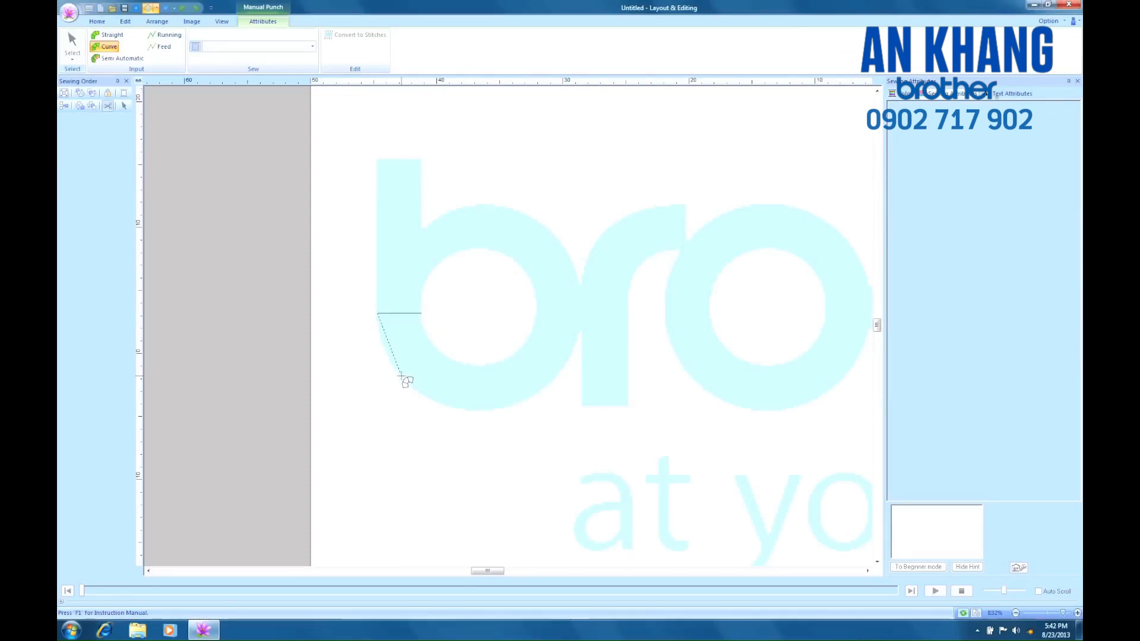
pyautogui.click(402, 379)
pyautogui.click(432, 346)
pyautogui.click(478, 409)
pyautogui.click(478, 366)
pyautogui.click(554, 377)
pyautogui.click(524, 343)
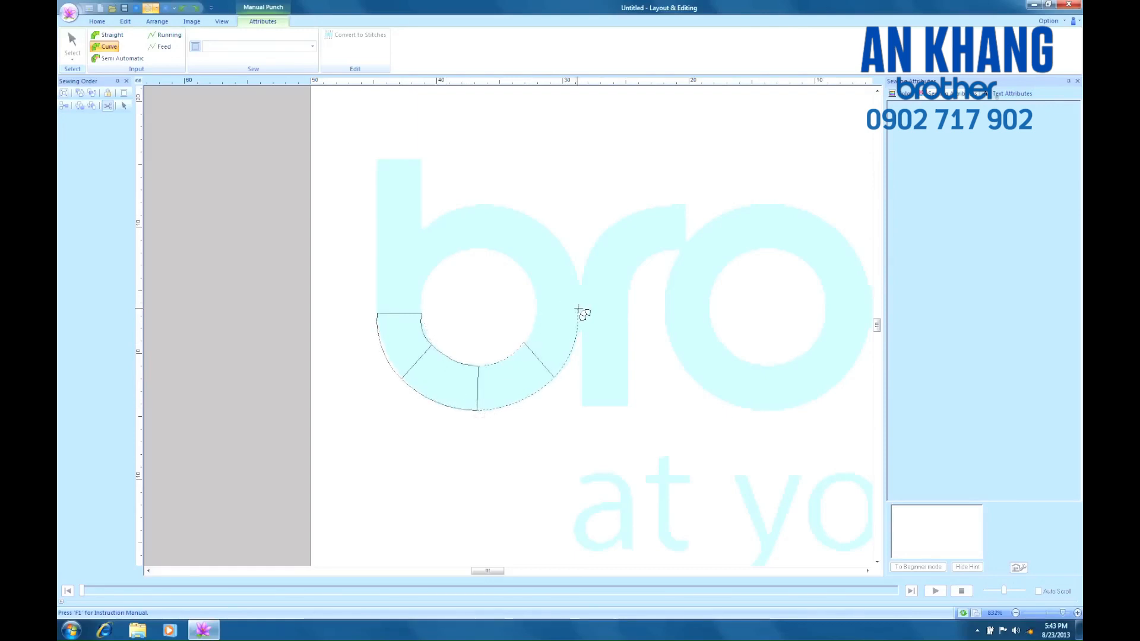
pyautogui.click(582, 310)
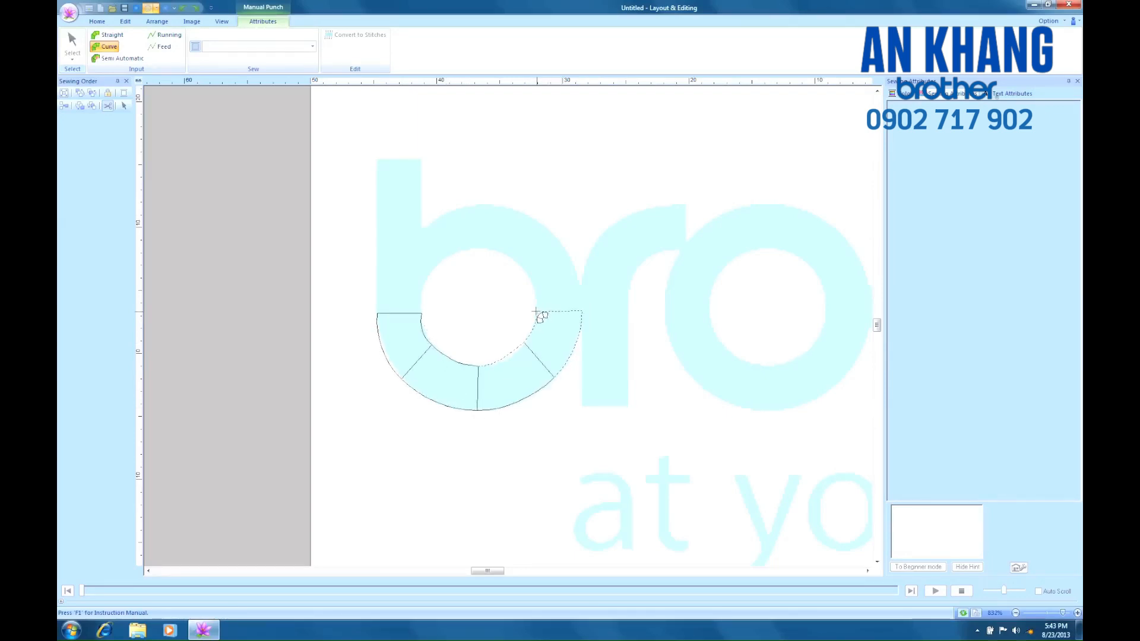
pyautogui.click(537, 310)
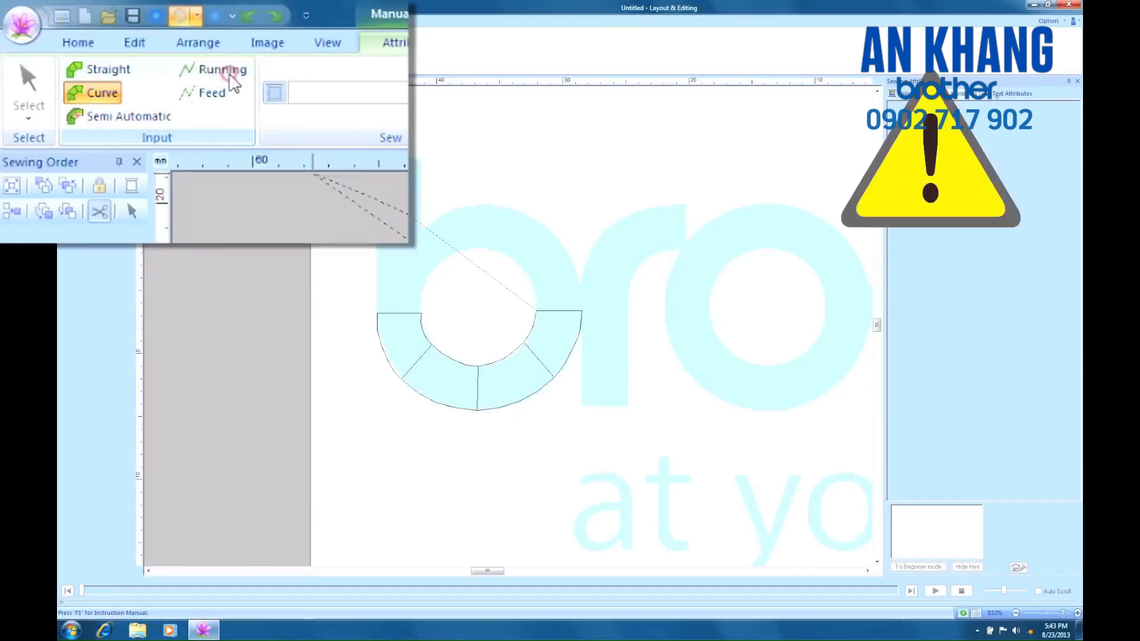
# Run a line of running stitches inside the upper bowl of the b to the upper right corner of its stem
pyautogui.click(229, 73)
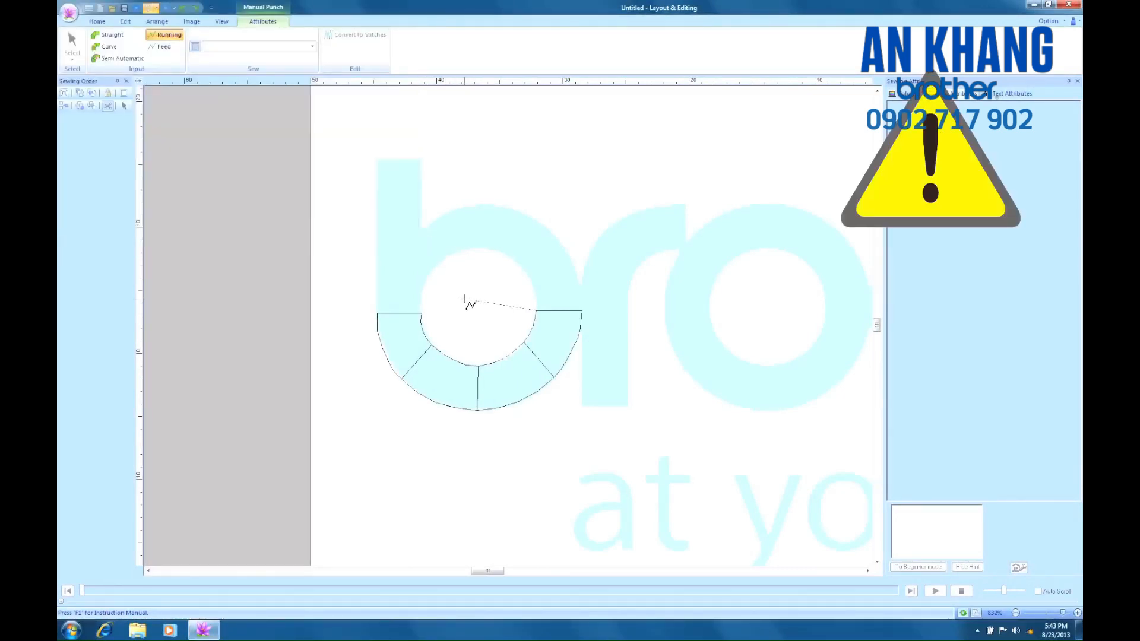
pyautogui.click(421, 159)
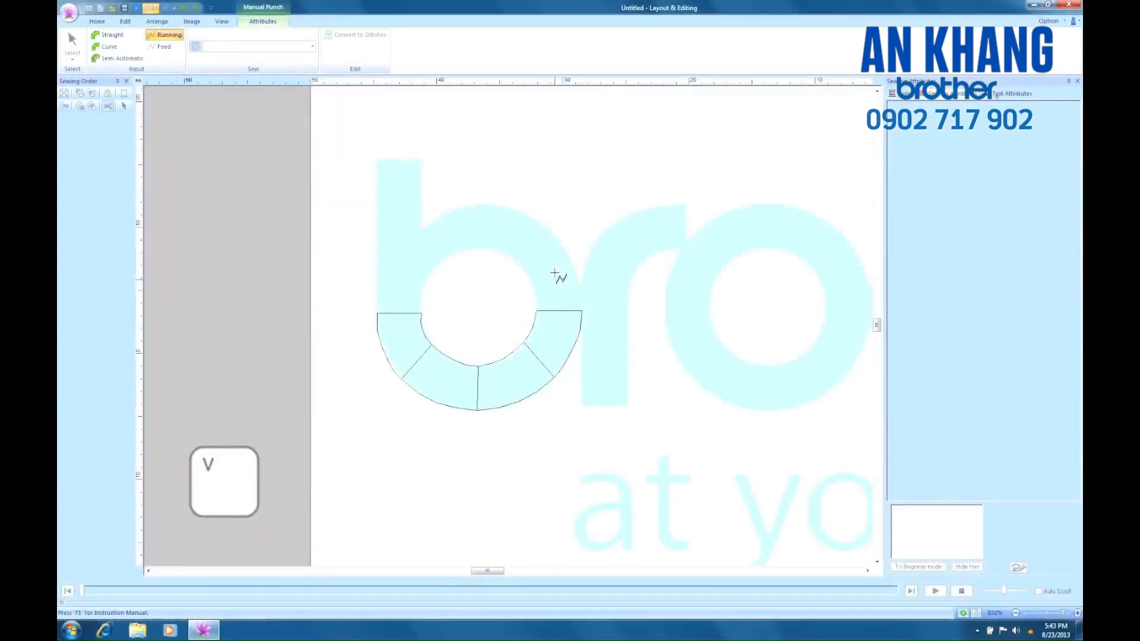
pyautogui.click(551, 264)
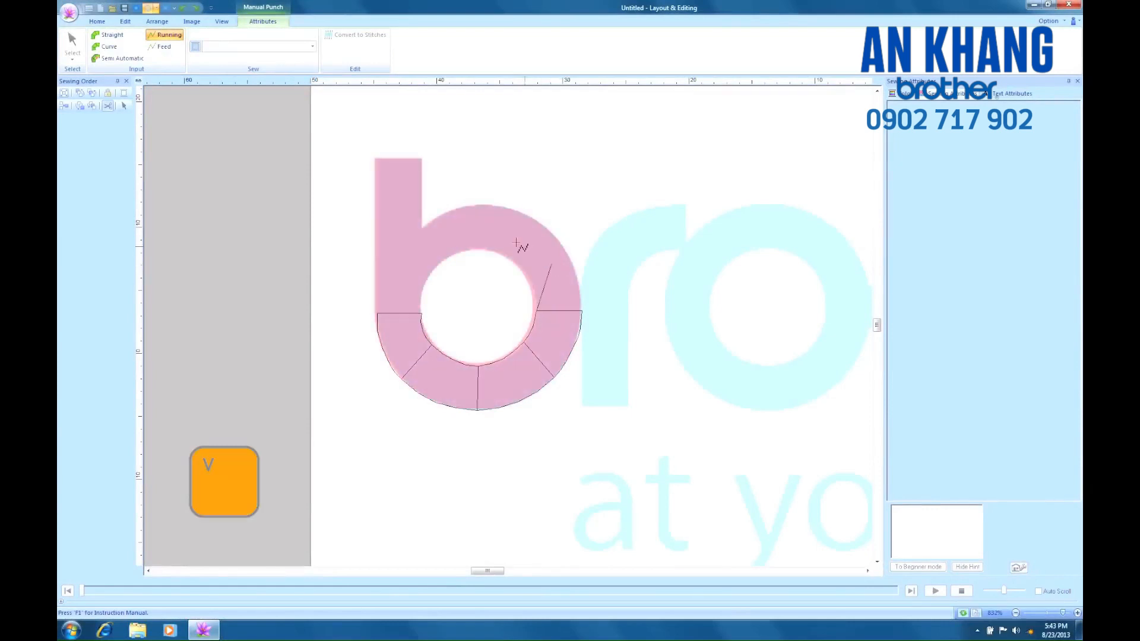
pyautogui.click(465, 228)
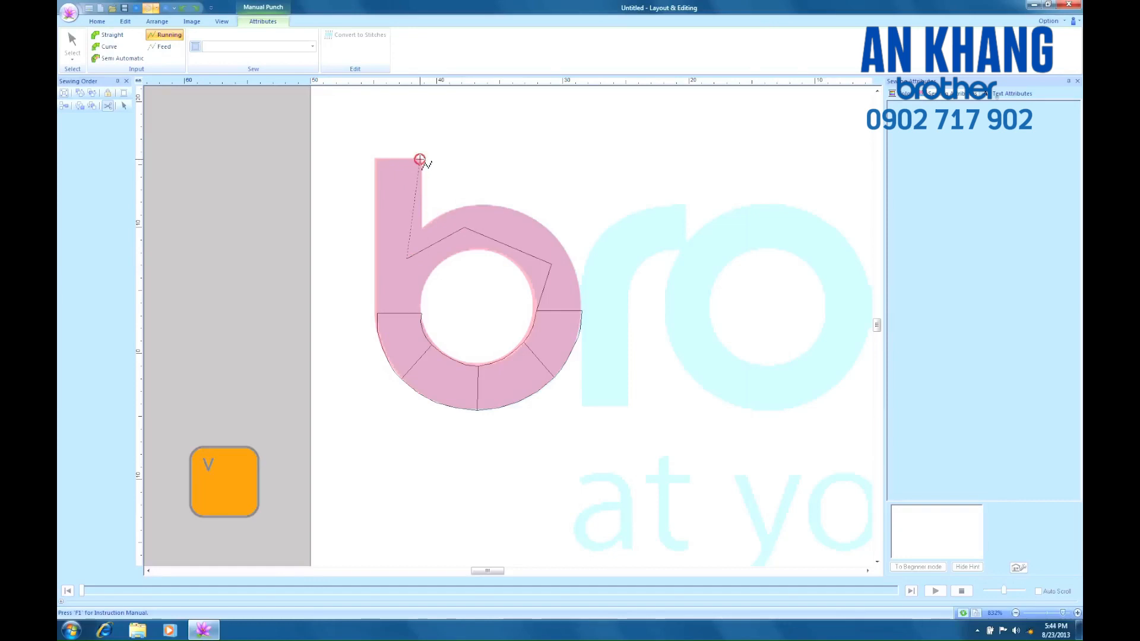
pyautogui.click(420, 159)
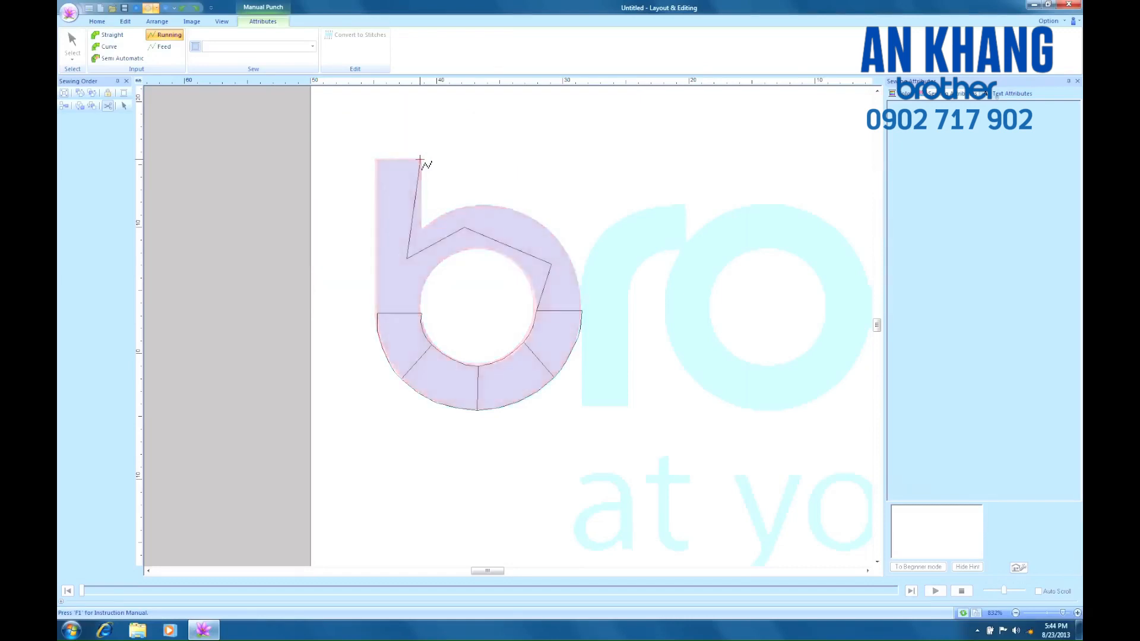
# Punch a straight block down the b's stem from its upper edge to the start of the lower bowl
pyautogui.press('z')
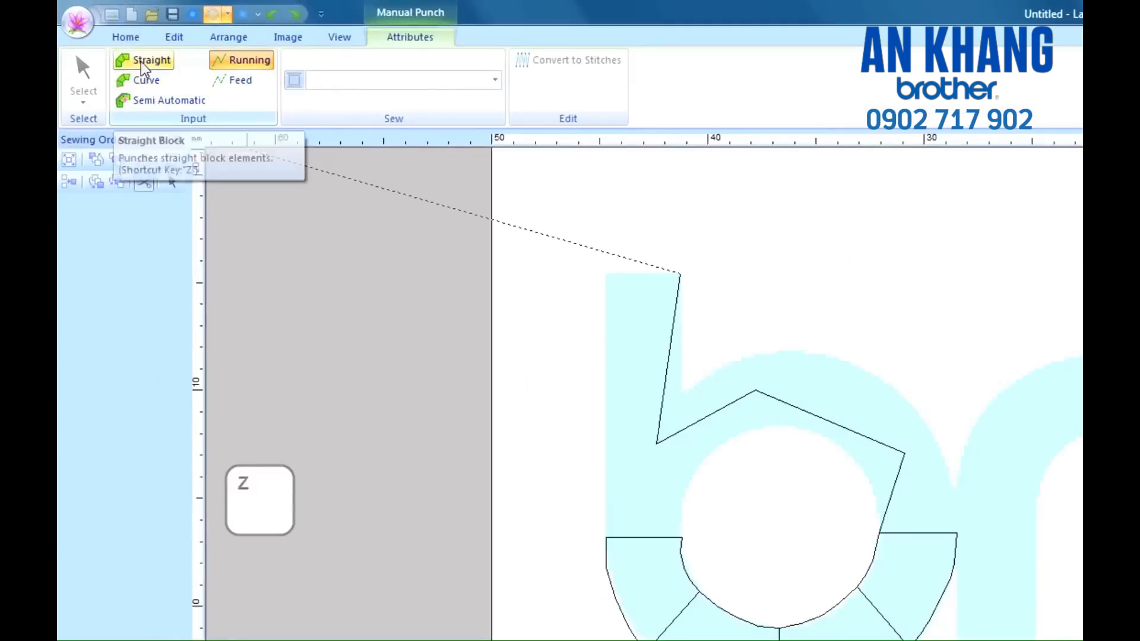
pyautogui.press('z')
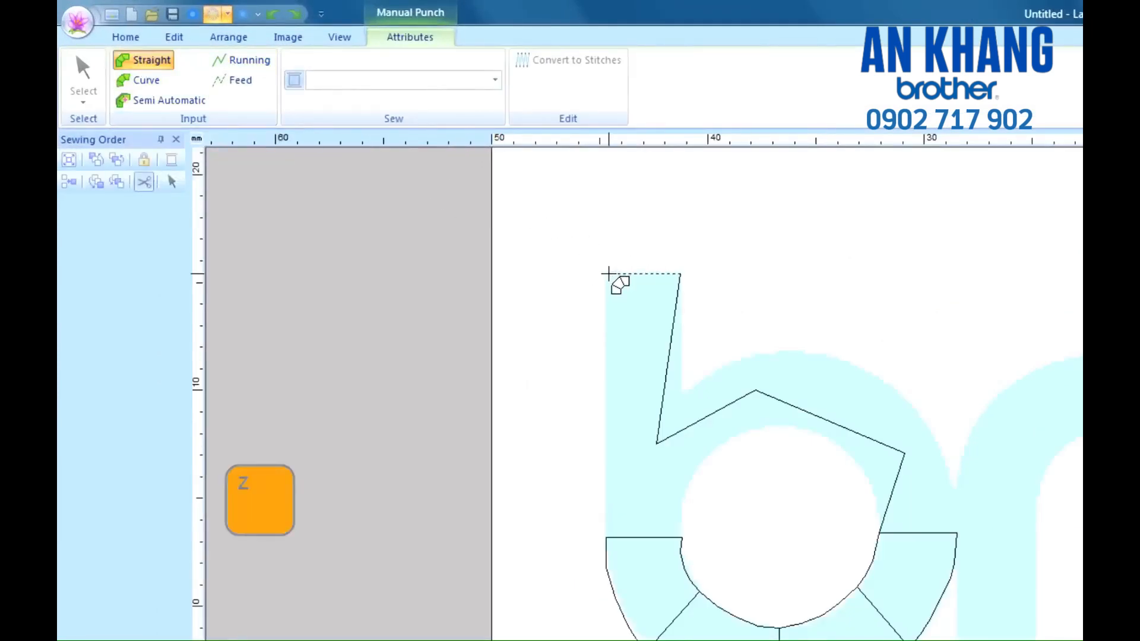
pyautogui.click(605, 274)
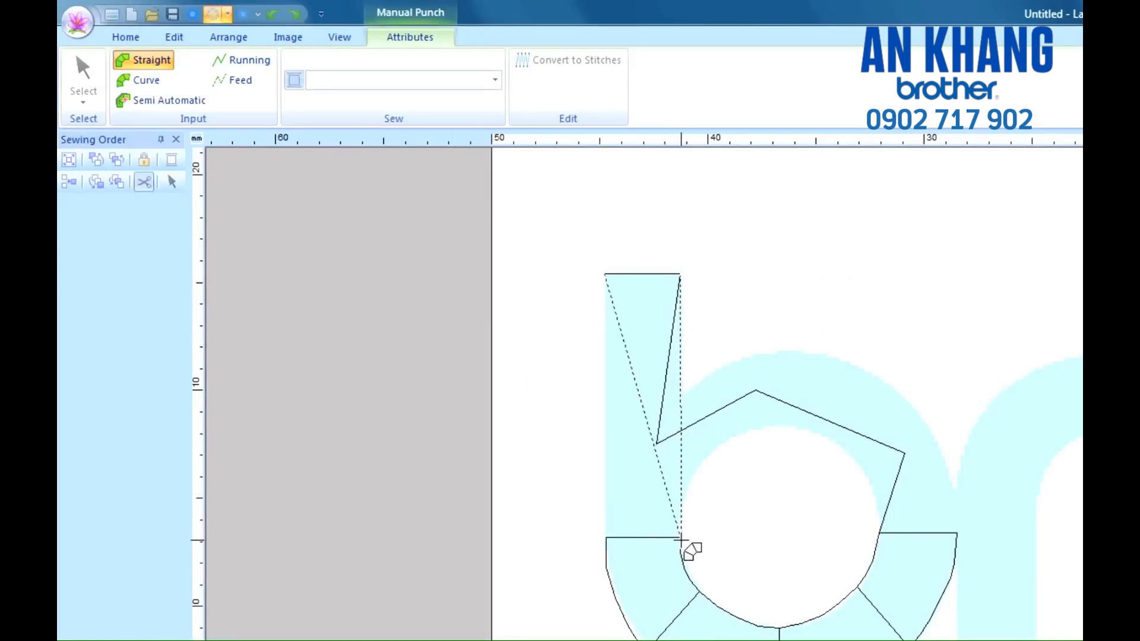
pyautogui.click(682, 538)
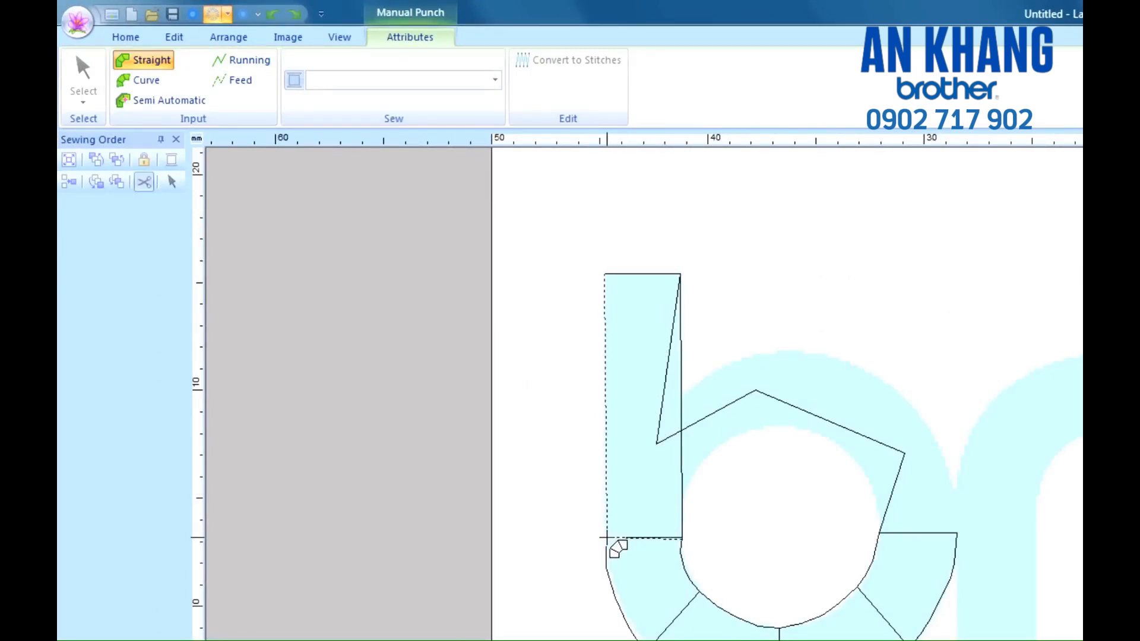
pyautogui.click(605, 538)
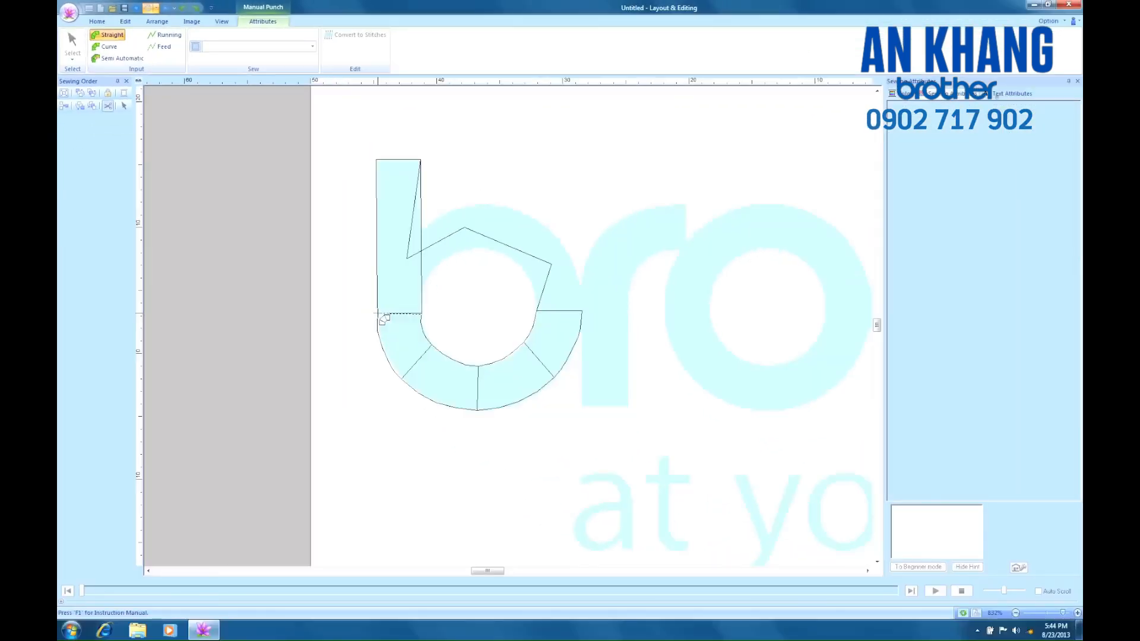
# Switch to curved blocks and punch the upper half of the b's bowl from the stem to its right side
pyautogui.press('x')
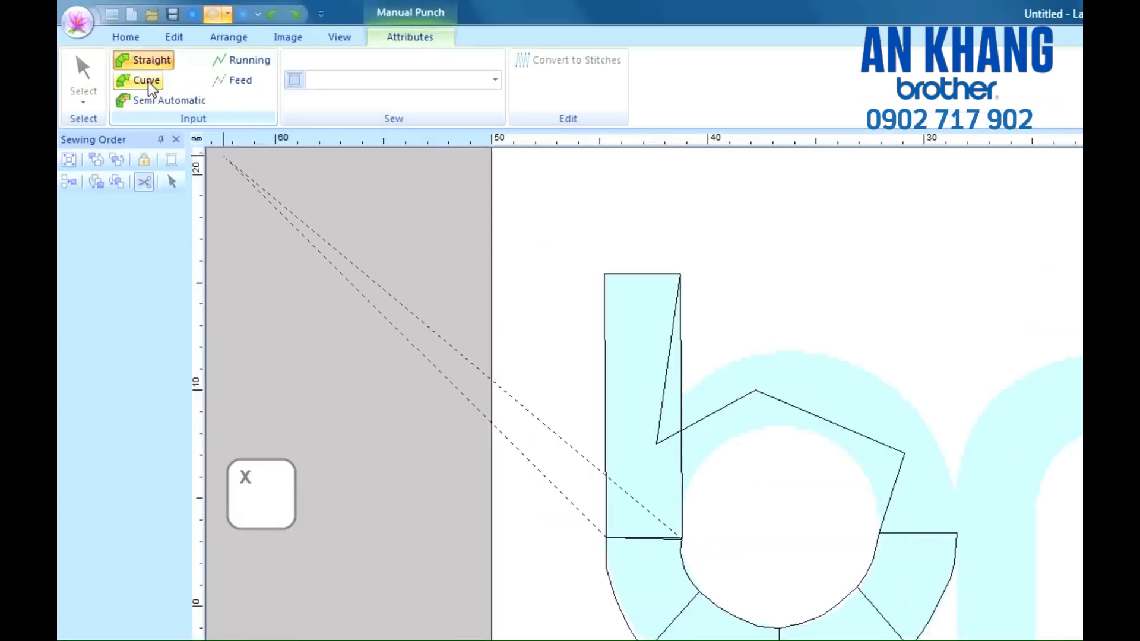
pyautogui.click(148, 82)
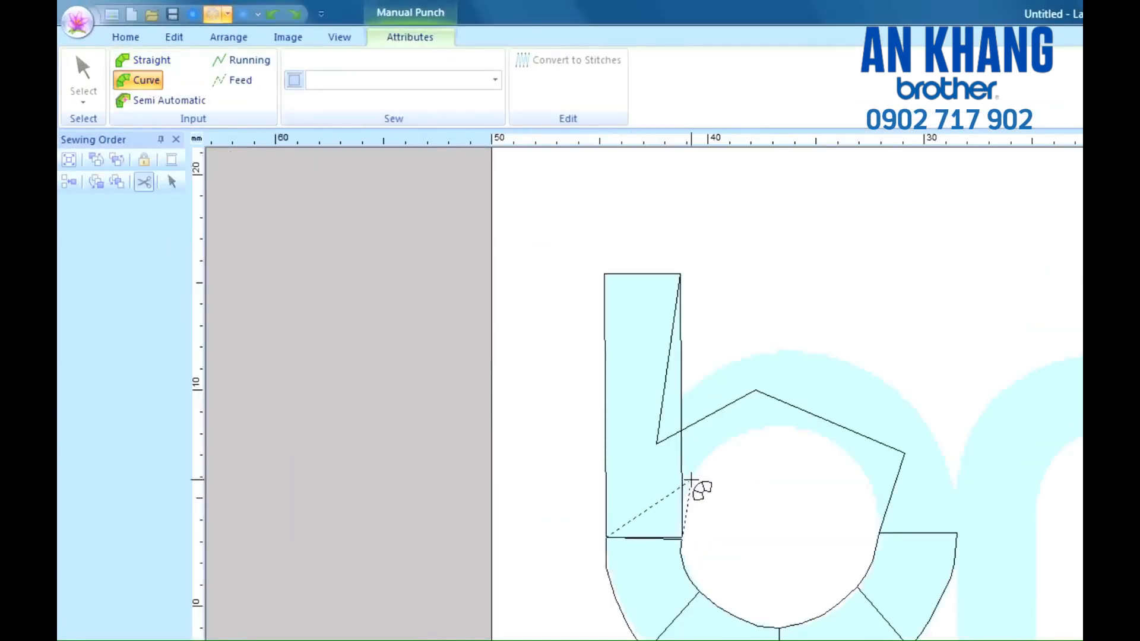
pyautogui.click(689, 478)
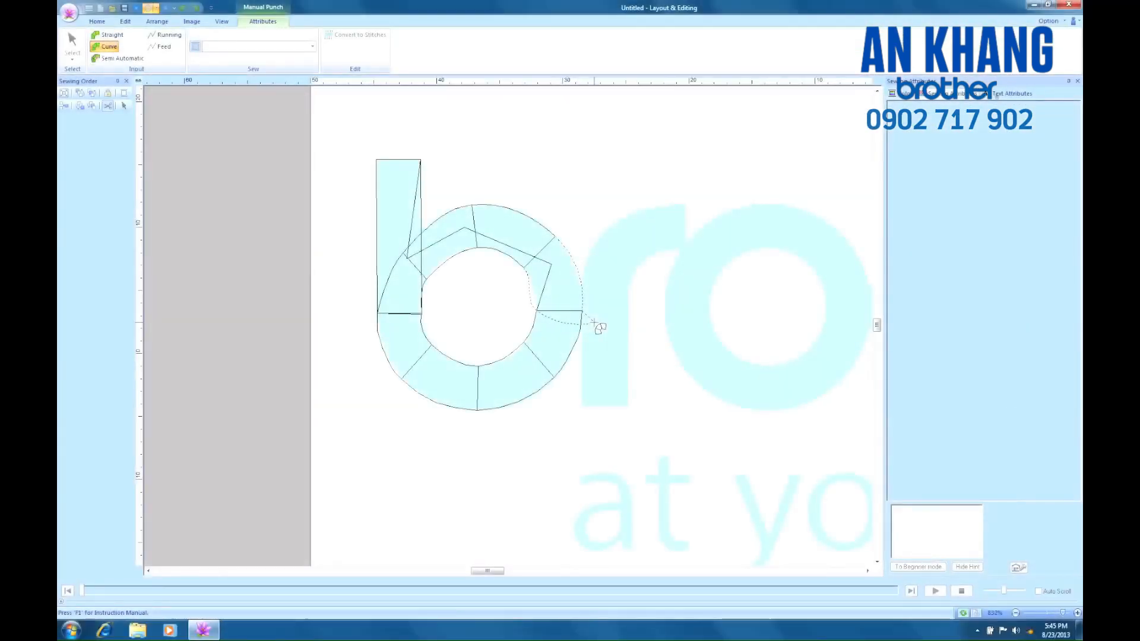
# End the b pattern at the right side of its bowl and try to continue from there with running stitches
pyautogui.doubleClick(595, 323)
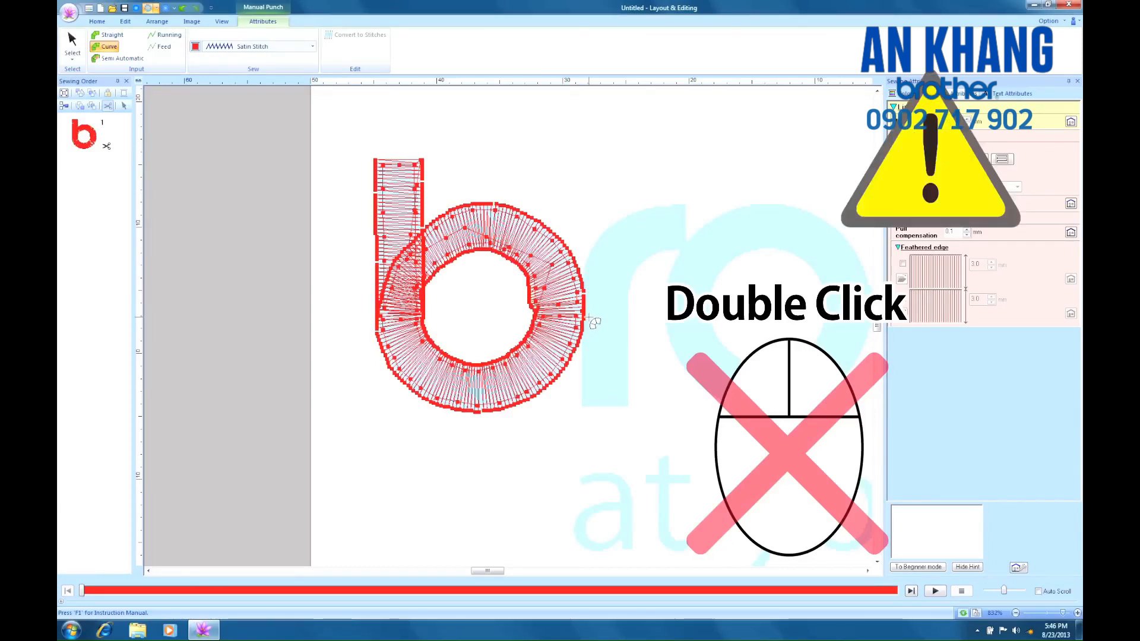
pyautogui.click(165, 35)
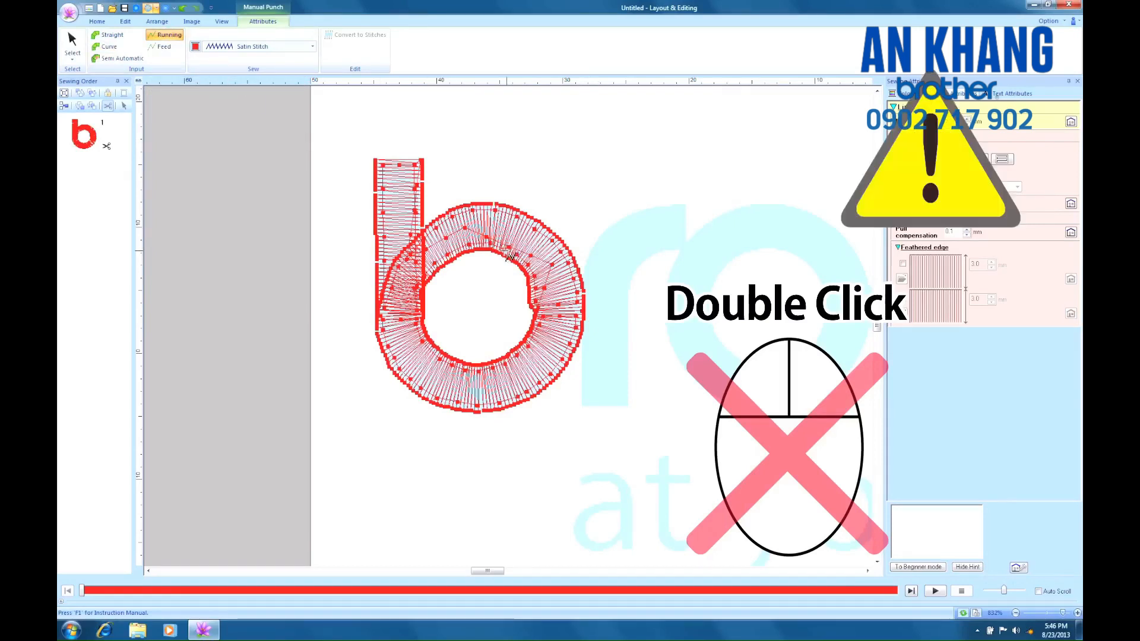
pyautogui.click(586, 315)
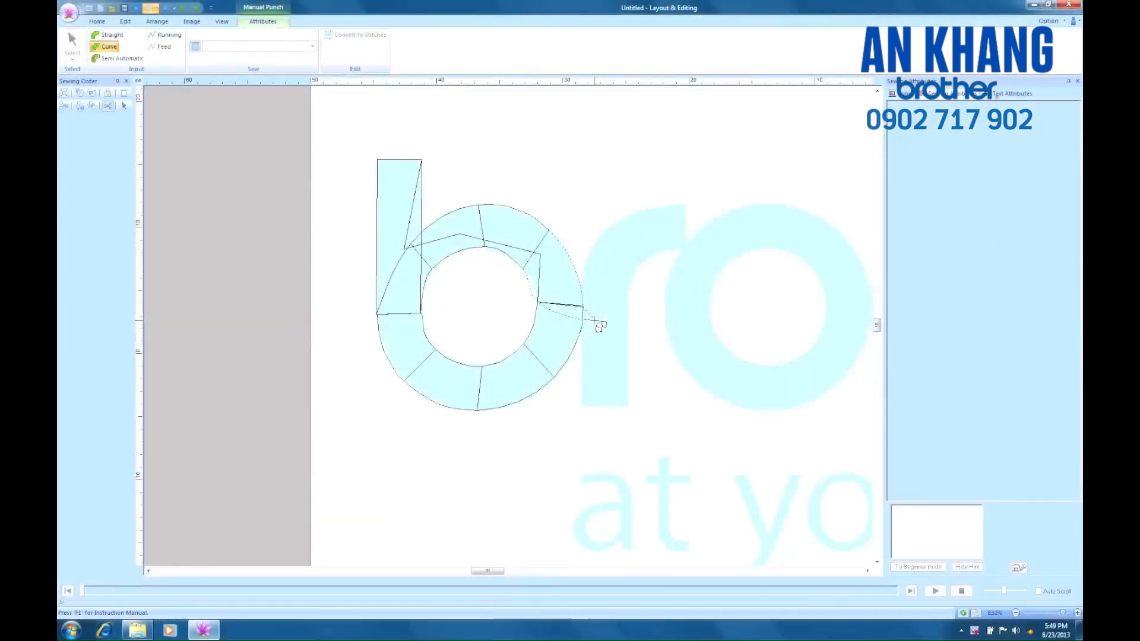
# Connect the b's bowl to the lower left corner of the r's stem with running stitches hidden inside the r
pyautogui.click(171, 37)
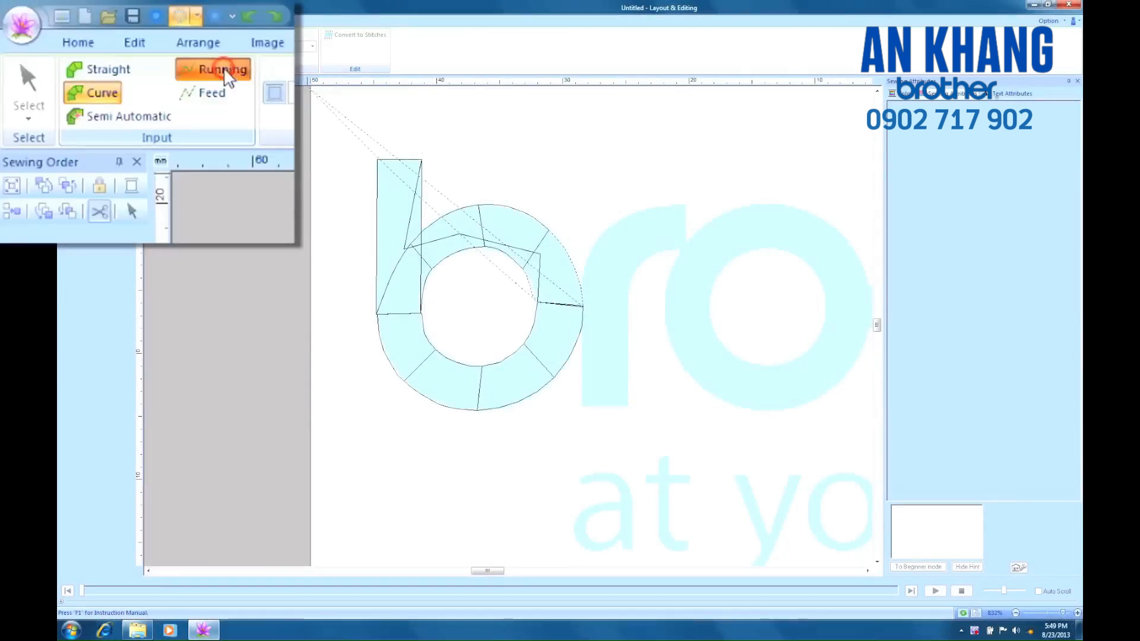
pyautogui.click(603, 363)
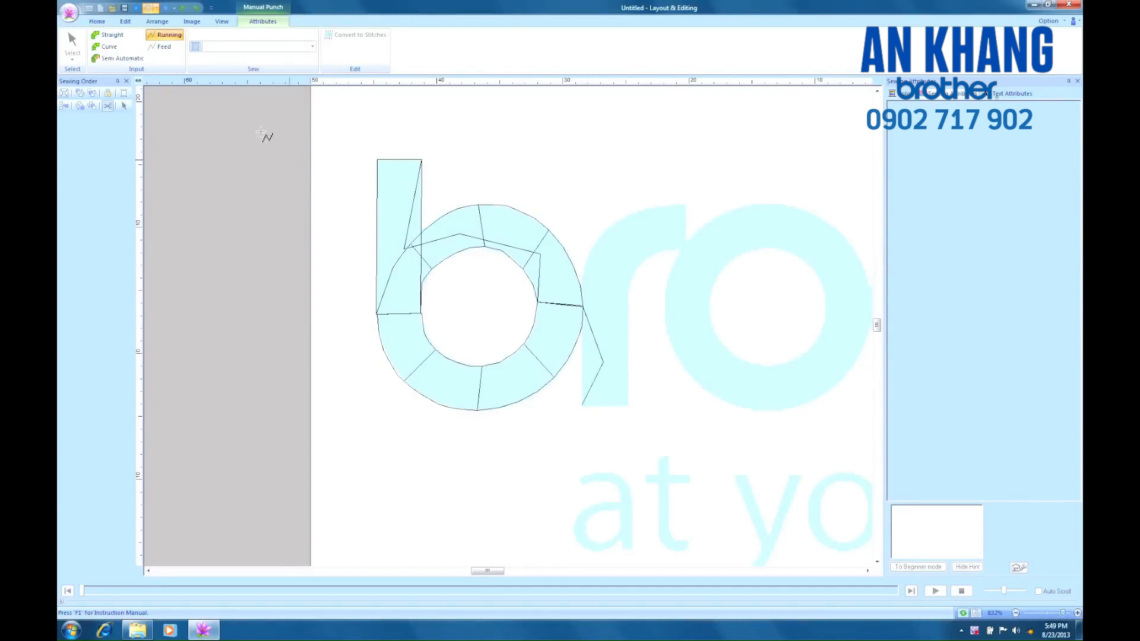
# Punch a straight block up the r's stem from its lower edge to where the arm starts to curve
pyautogui.click(107, 35)
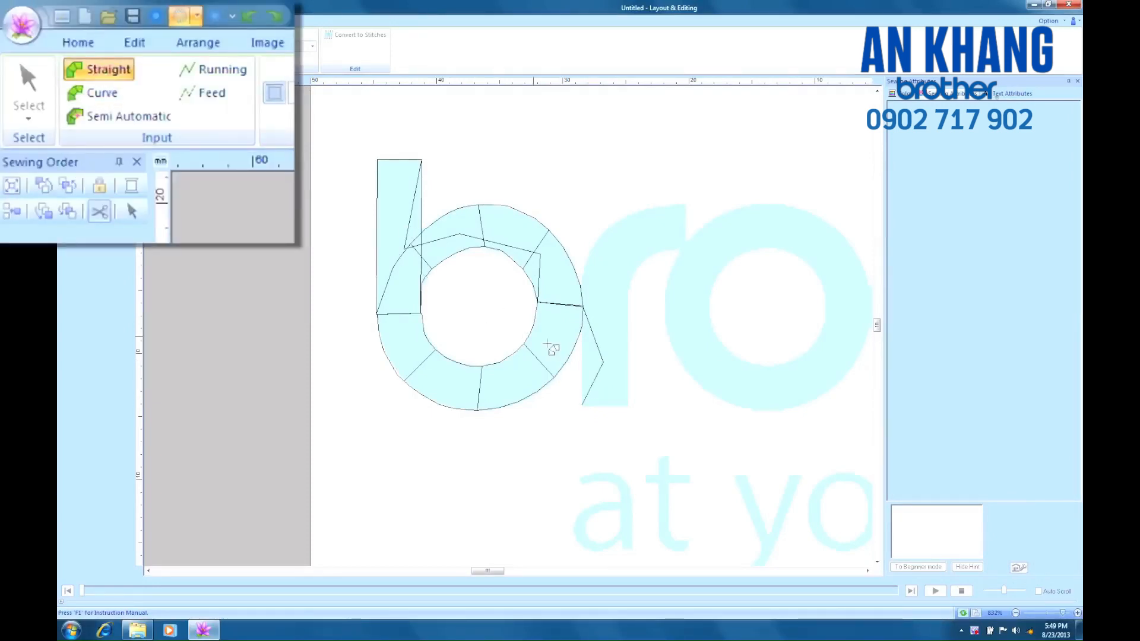
pyautogui.click(628, 405)
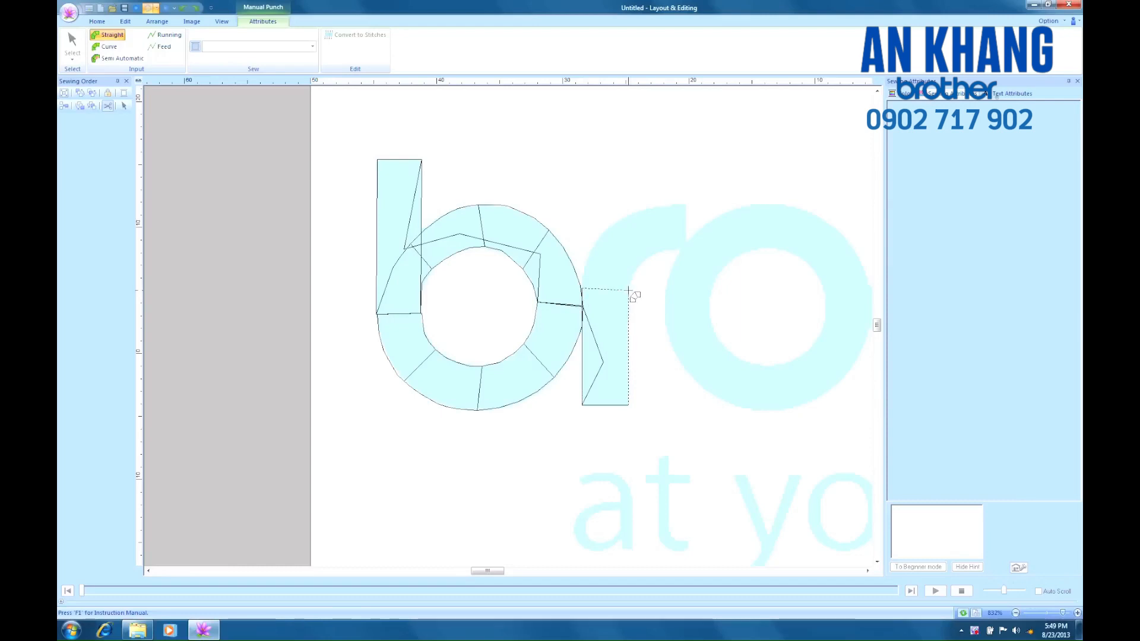
pyautogui.click(628, 290)
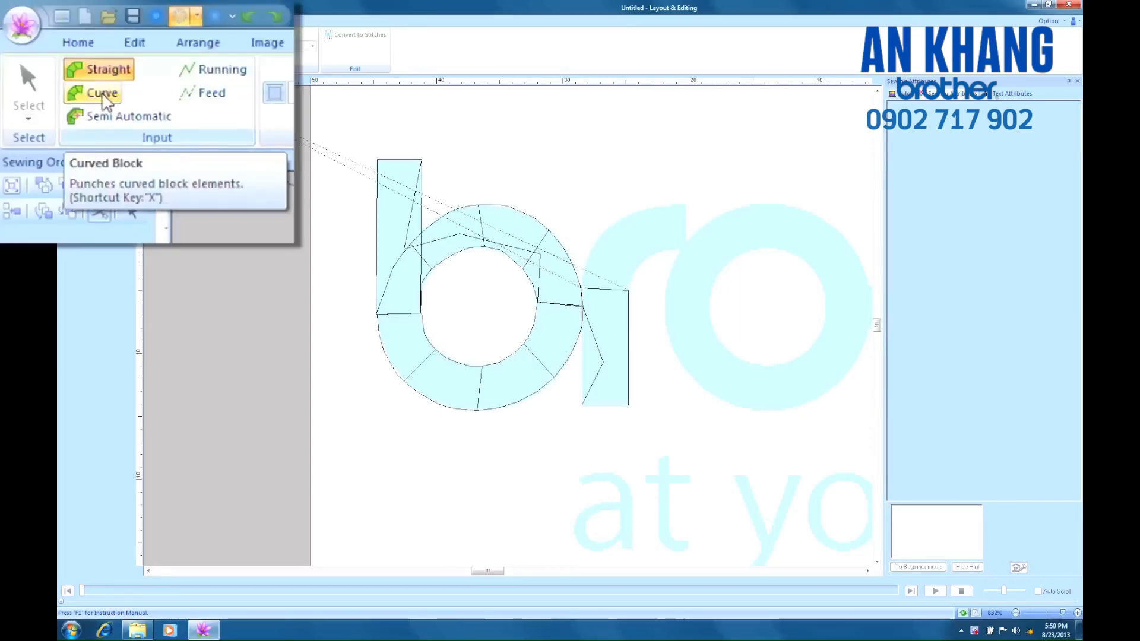
# Punch the r's curved arm with curved blocks from the top of its stem to the arm's right end
pyautogui.click(108, 46)
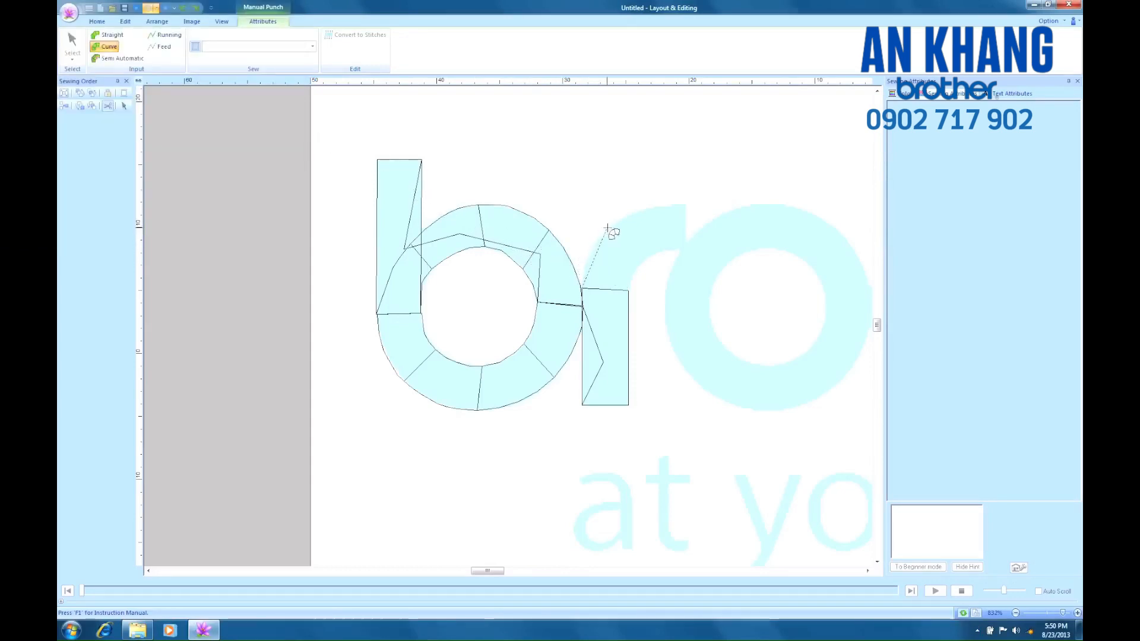
pyautogui.click(610, 226)
pyautogui.click(642, 262)
pyautogui.click(686, 205)
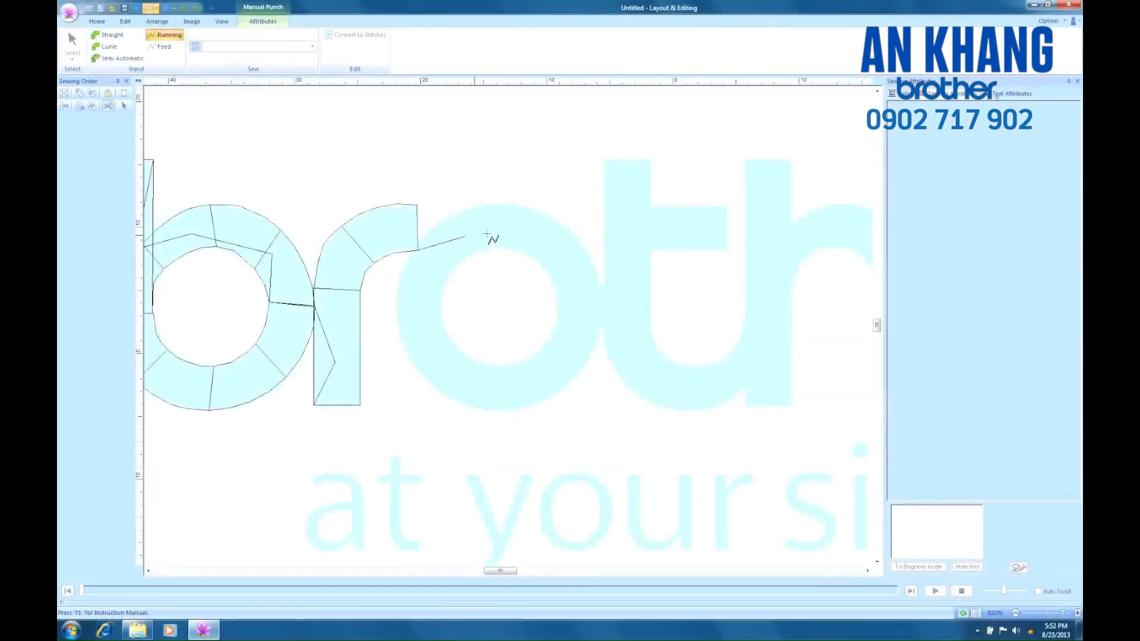
# Connect the r's arm to the inner right side of the o with running stitches and punch curved blocks clockwise around the whole ring
pyautogui.click(547, 234)
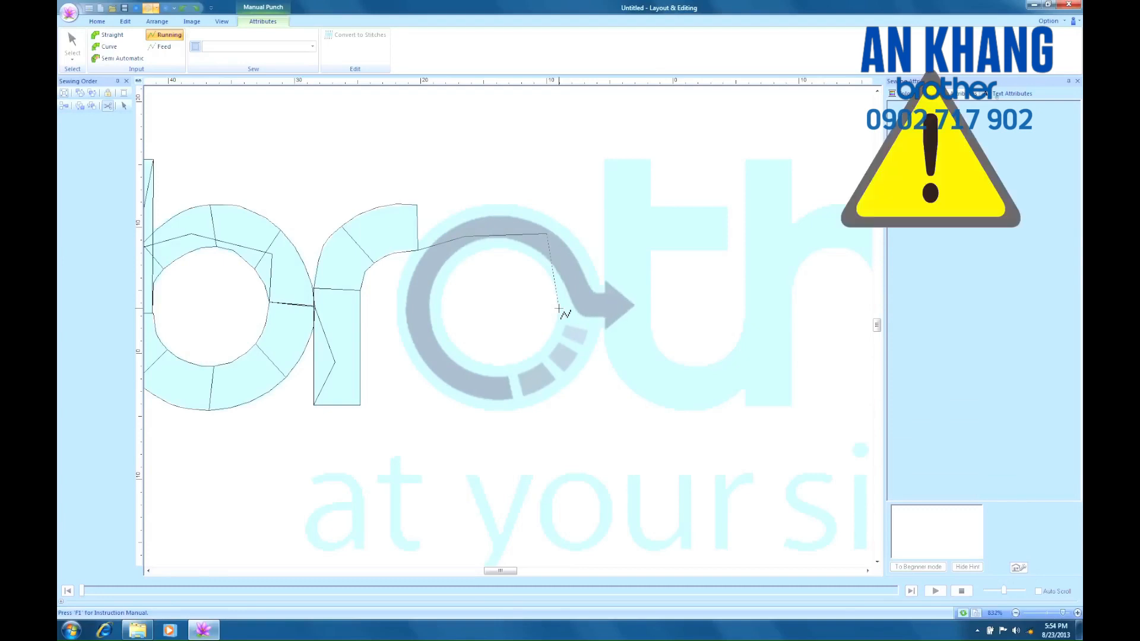
pyautogui.click(558, 308)
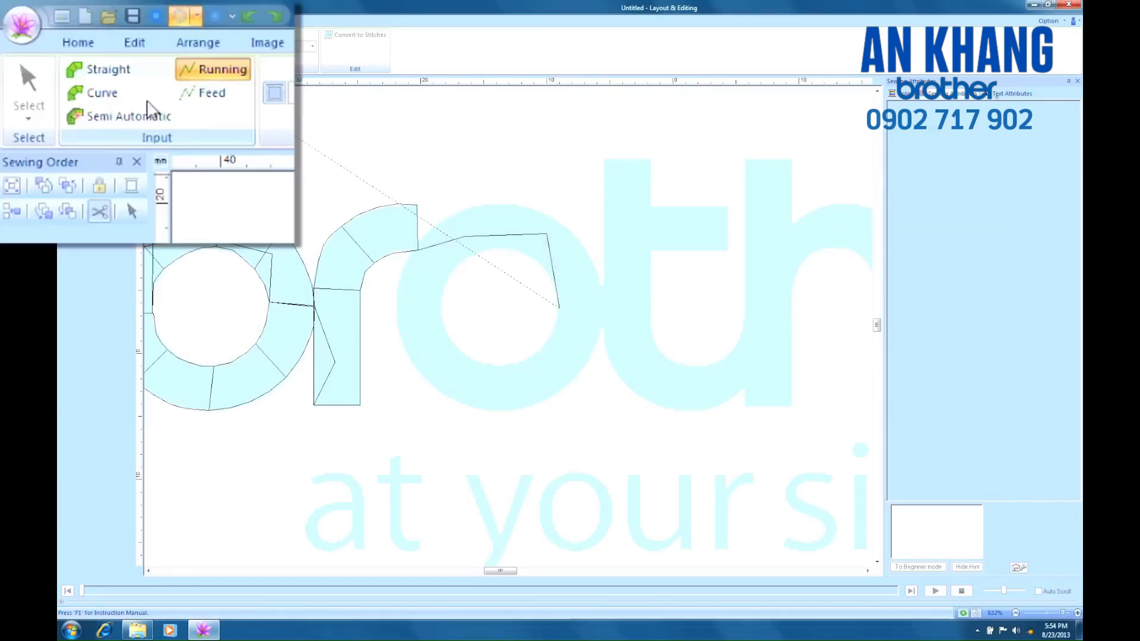
pyautogui.click(117, 48)
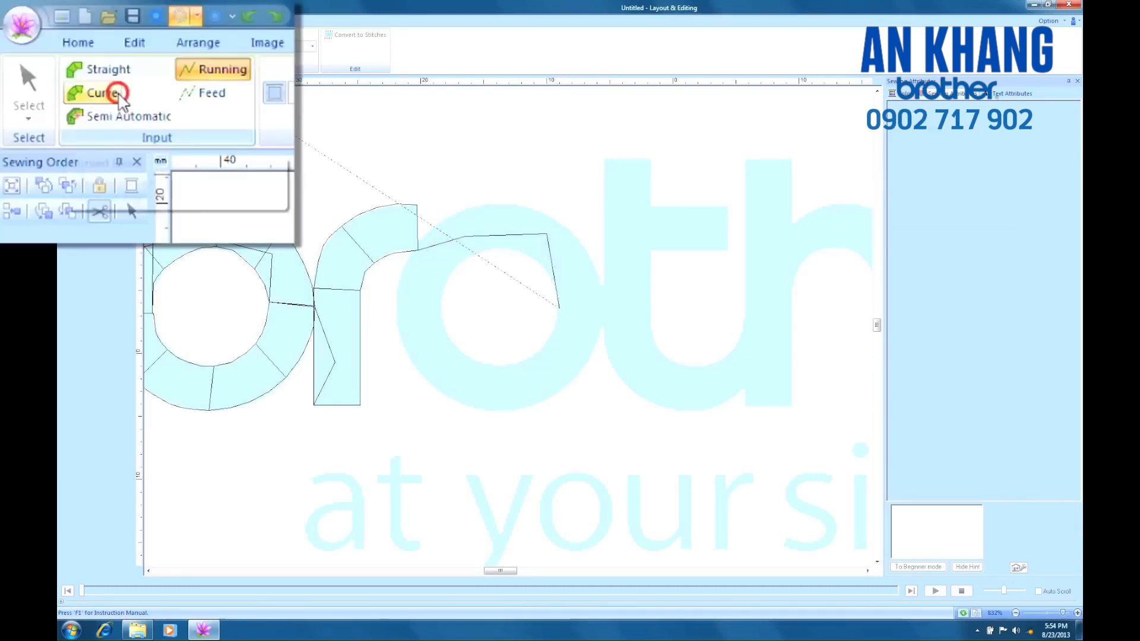
pyautogui.click(603, 308)
pyautogui.click(546, 346)
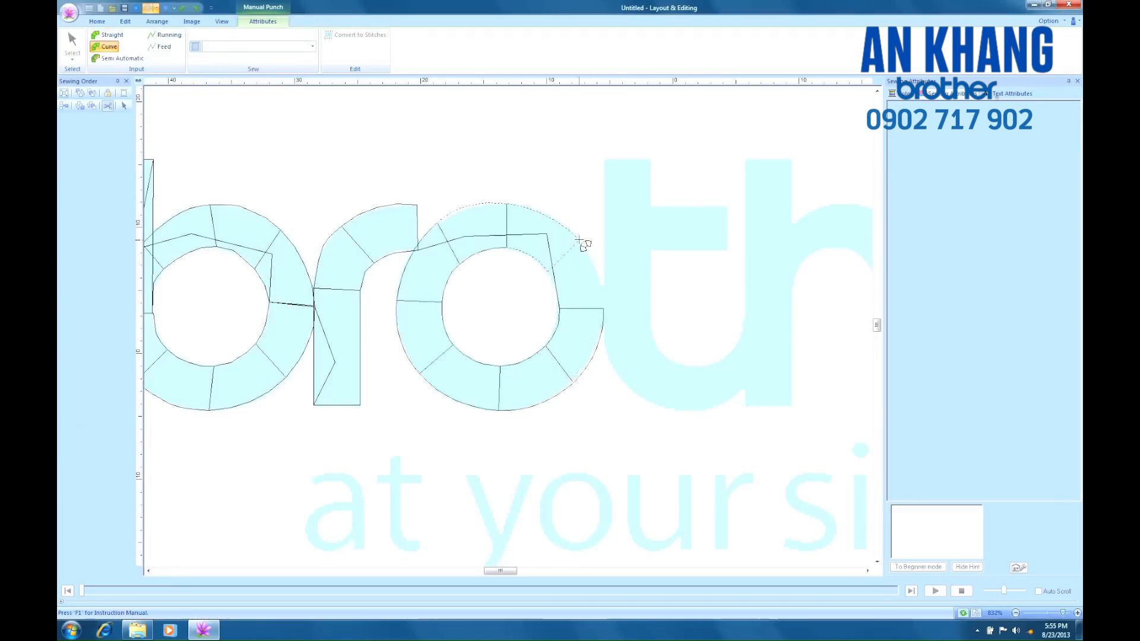
pyautogui.click(580, 241)
pyautogui.click(559, 309)
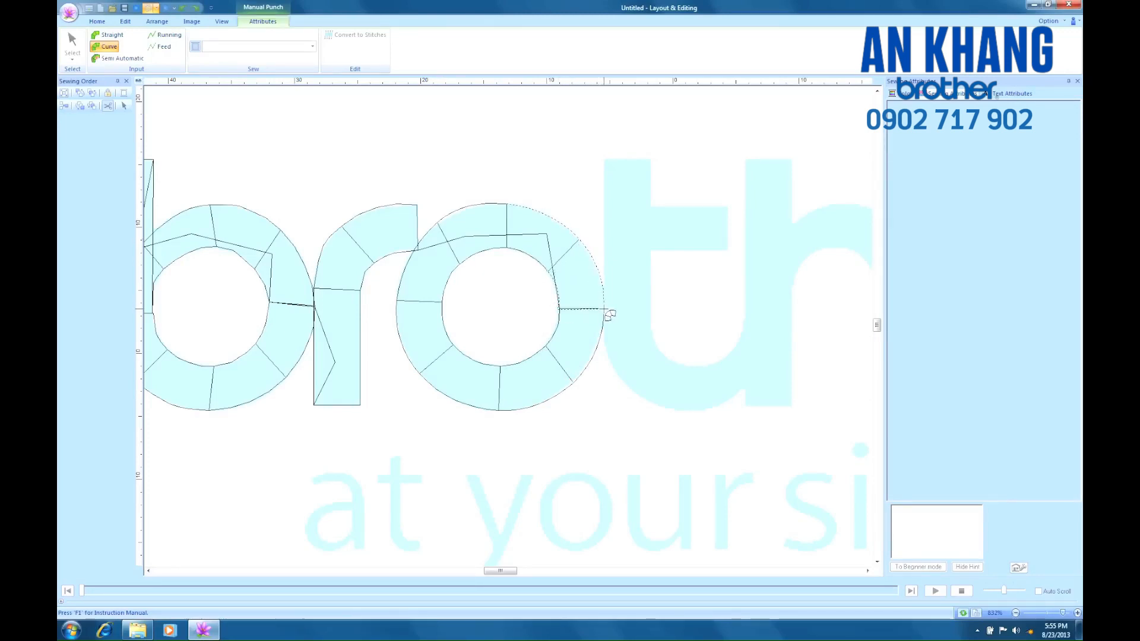
pyautogui.click(605, 310)
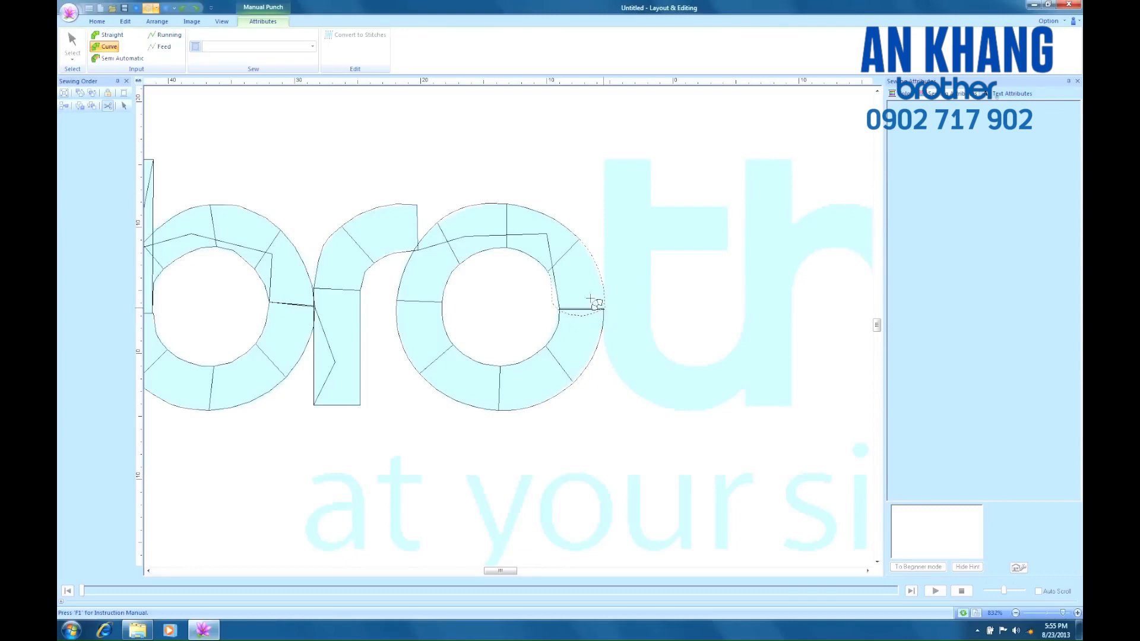
# Lead running stitches from the o to the right end of the t's crossbar and punch the crossbar with a straight block toward the stem
pyautogui.click(168, 35)
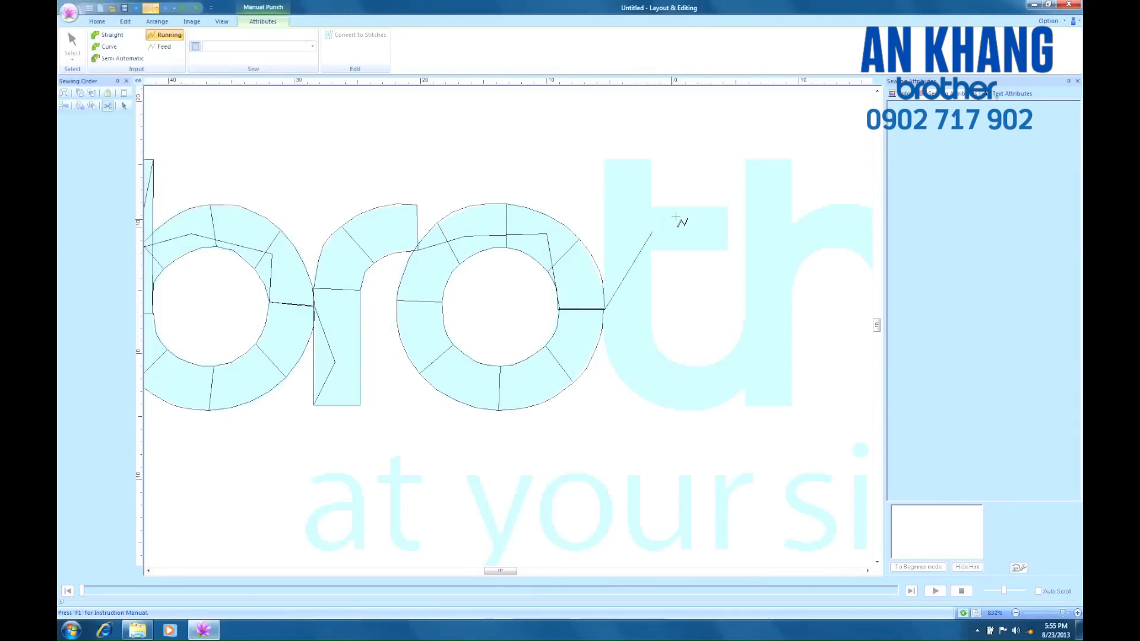
pyautogui.click(728, 207)
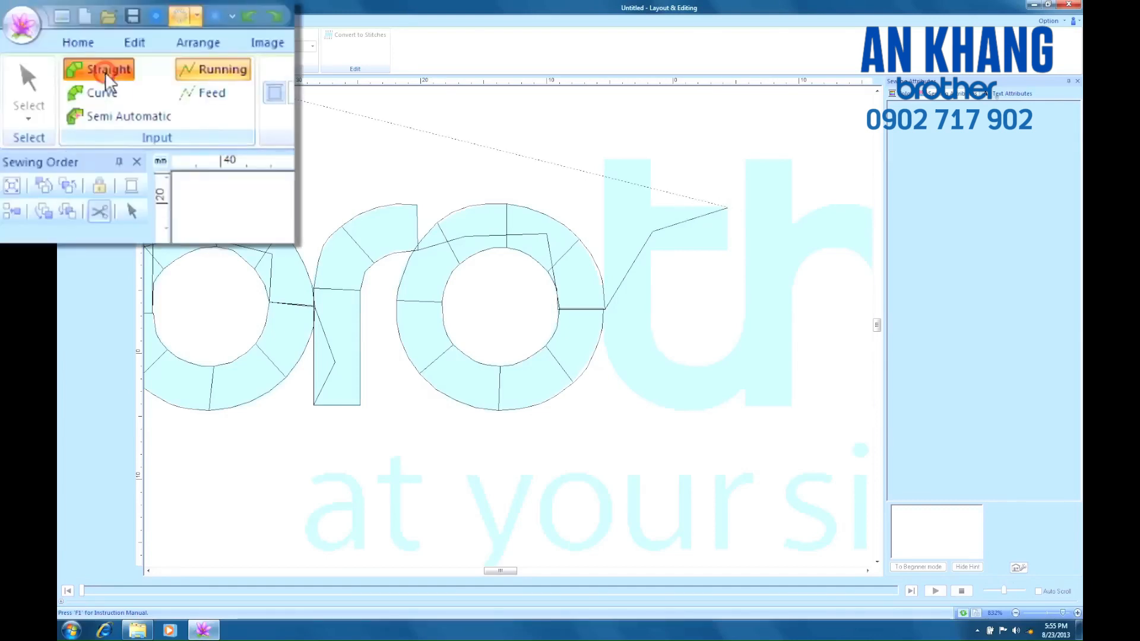
pyautogui.click(111, 35)
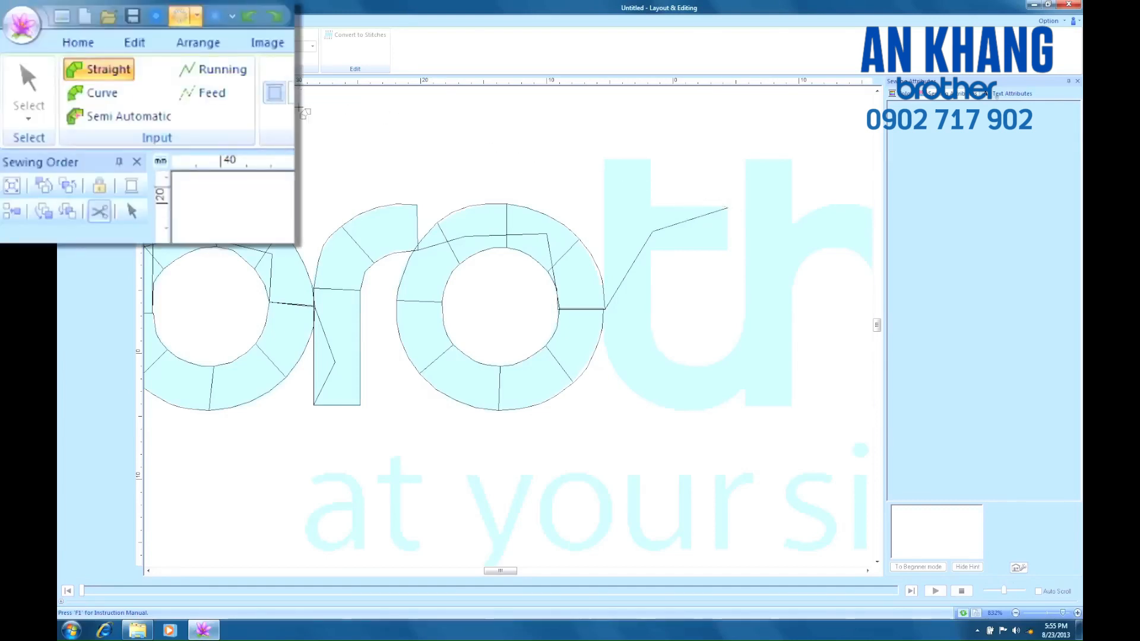
pyautogui.click(727, 252)
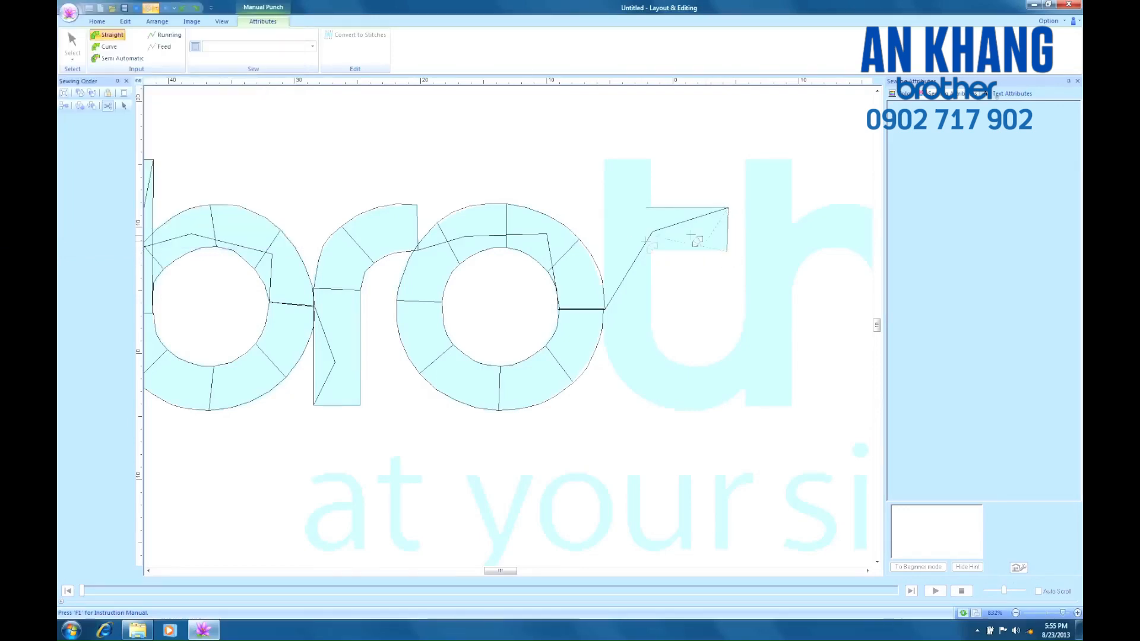
pyautogui.click(646, 251)
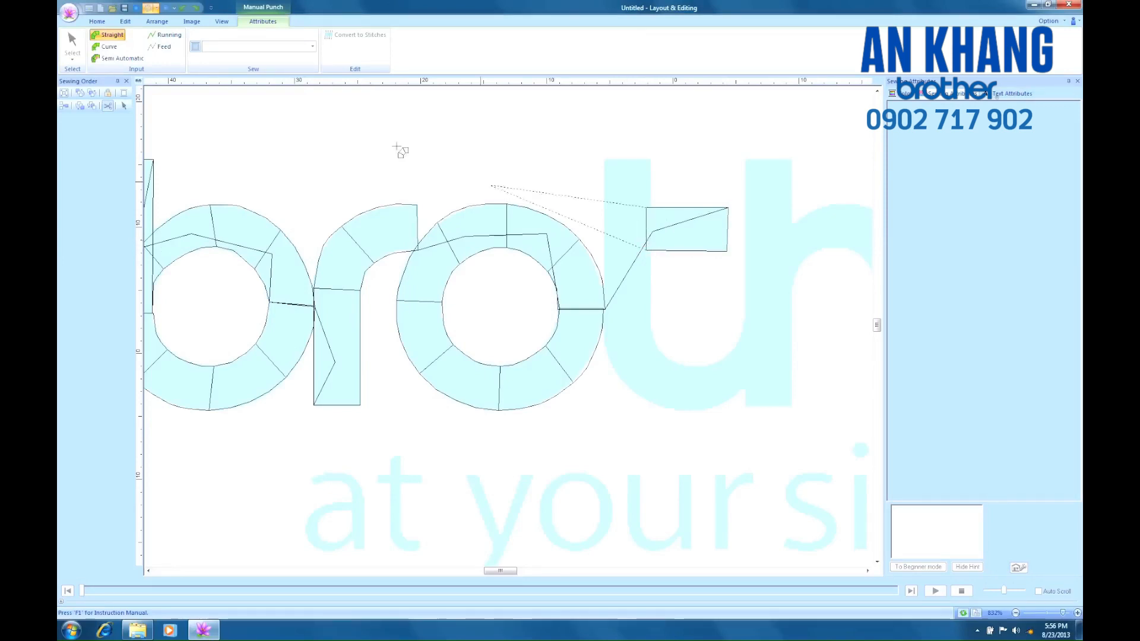
# Lead running stitches to the t's upper right corner and punch a straight block down its stem to the start of the hook
pyautogui.click(214, 69)
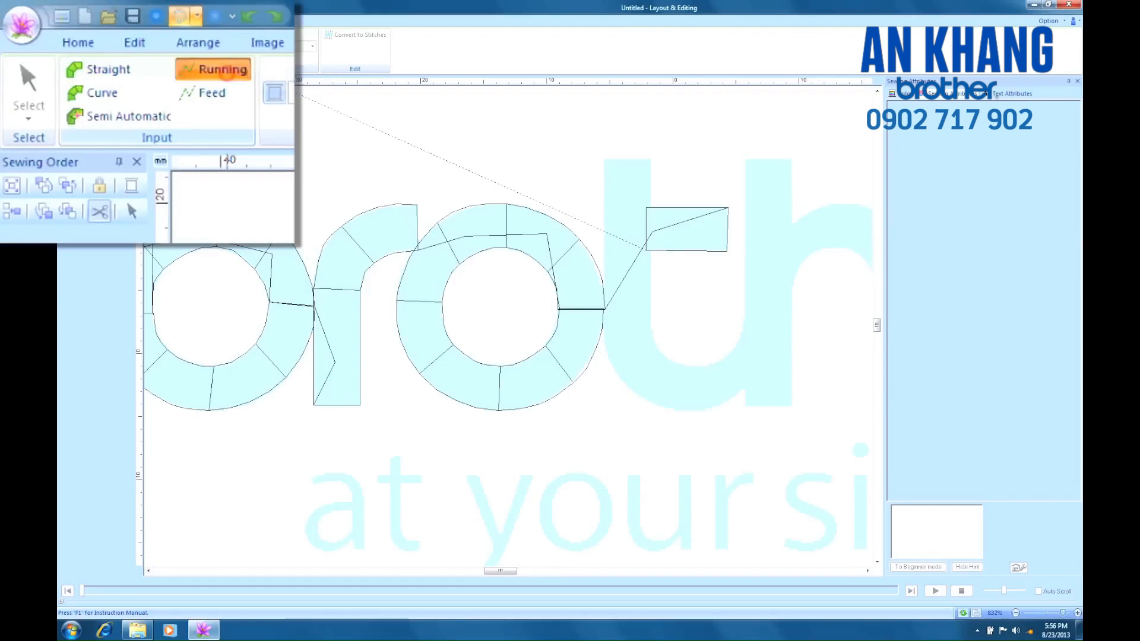
pyautogui.click(616, 198)
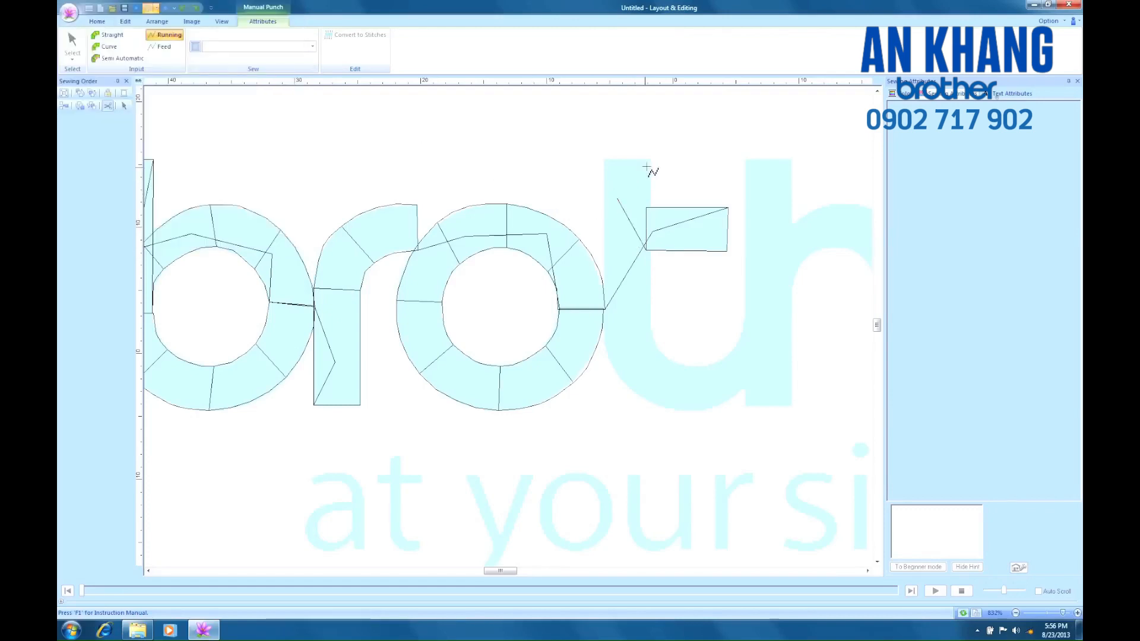
pyautogui.click(651, 161)
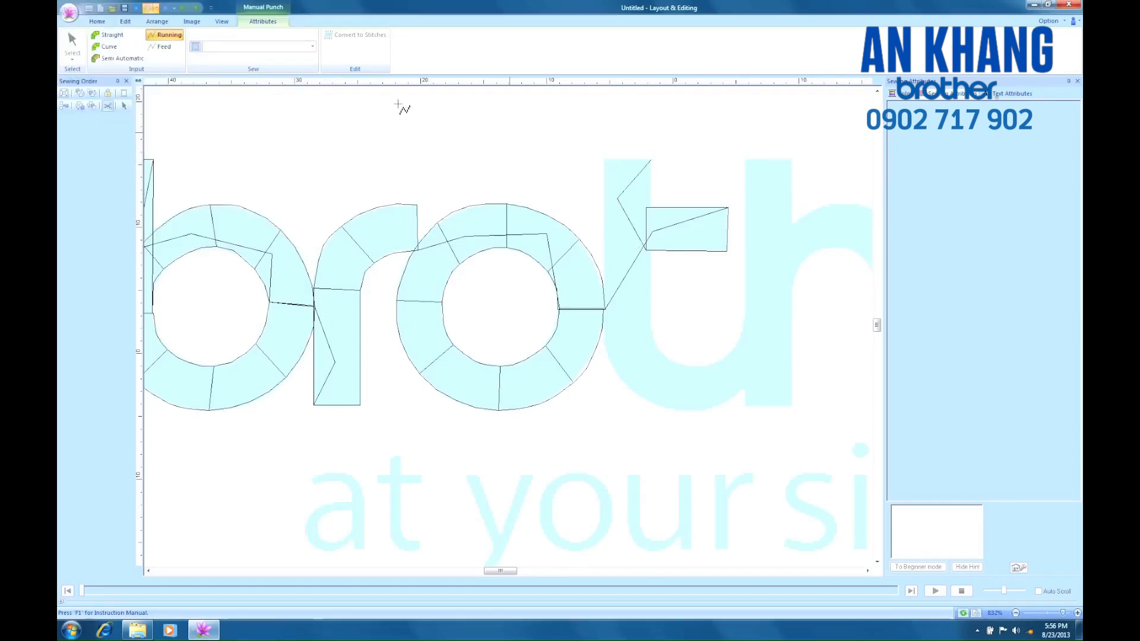
pyautogui.click(110, 35)
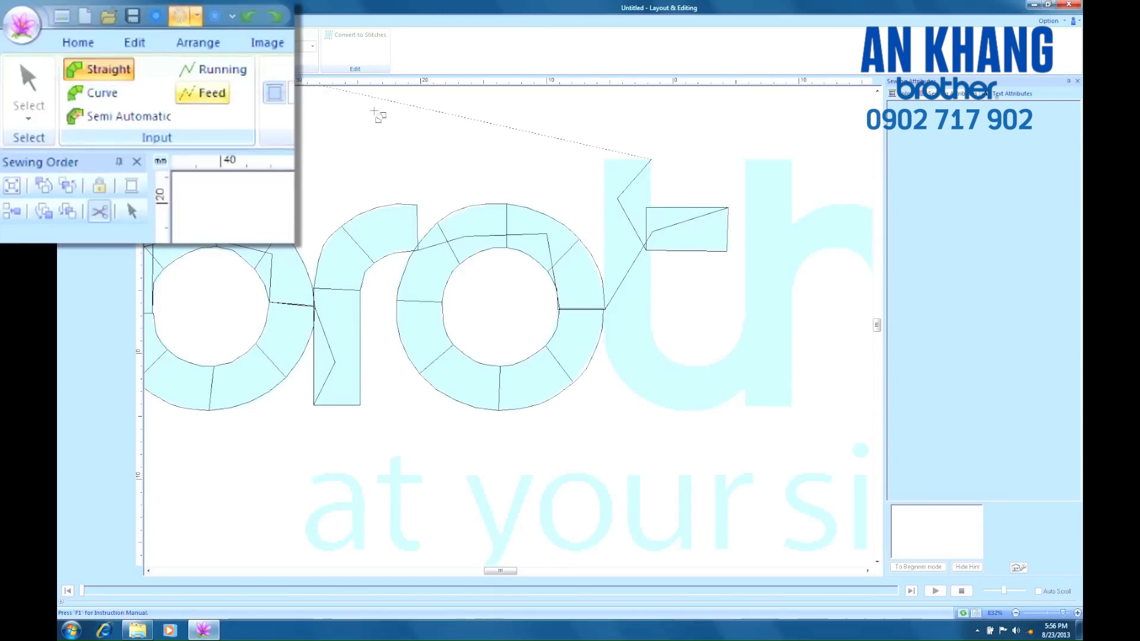
pyautogui.click(604, 160)
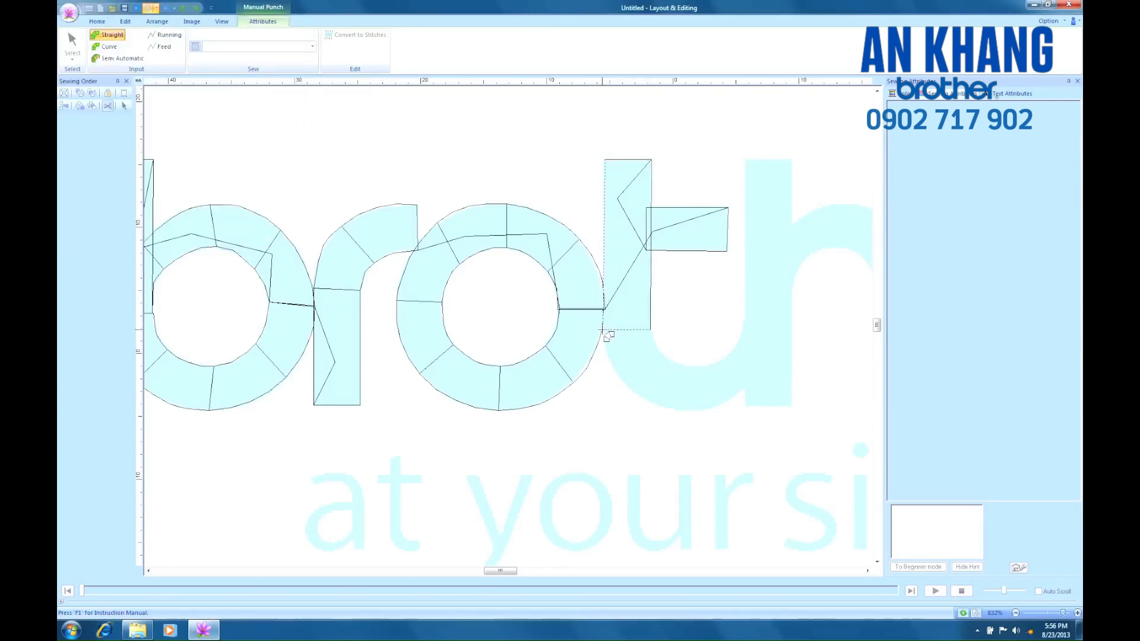
pyautogui.click(602, 328)
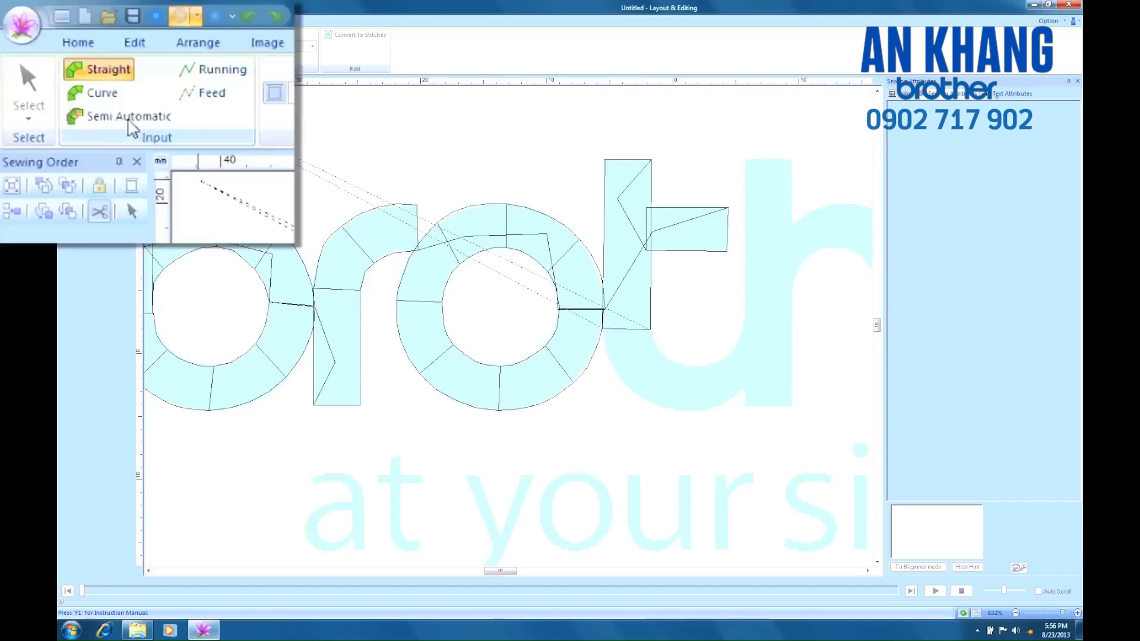
# Punch the t's hook with curved blocks and connect it to the upper right corner of the h's stem with running stitches
pyautogui.click(109, 46)
pyautogui.click(557, 307)
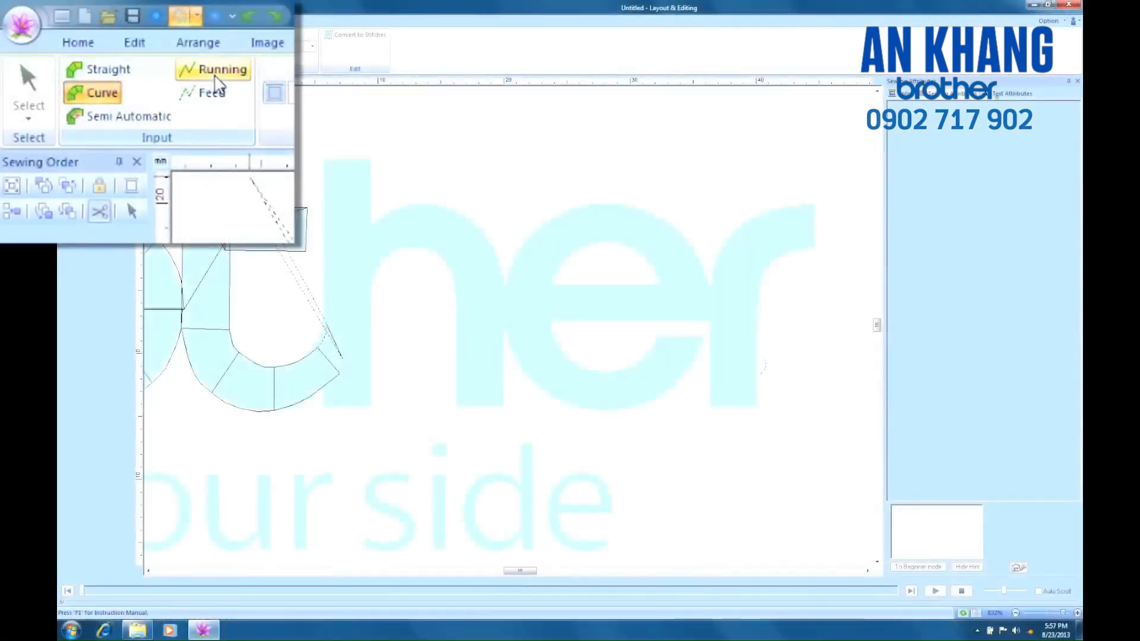
pyautogui.click(215, 76)
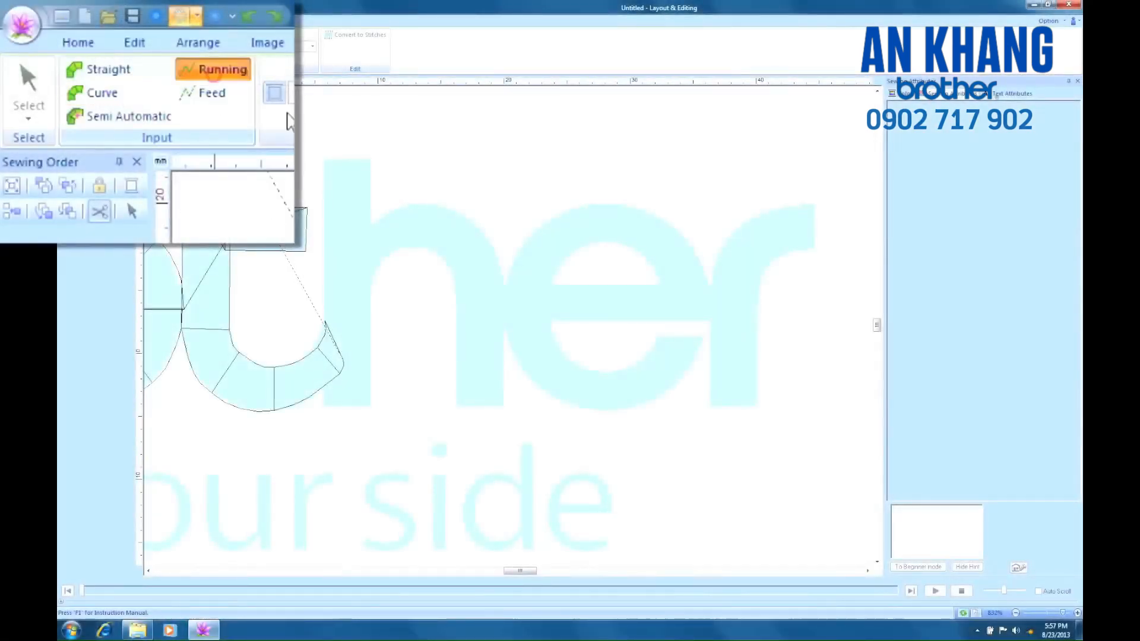
pyautogui.click(345, 234)
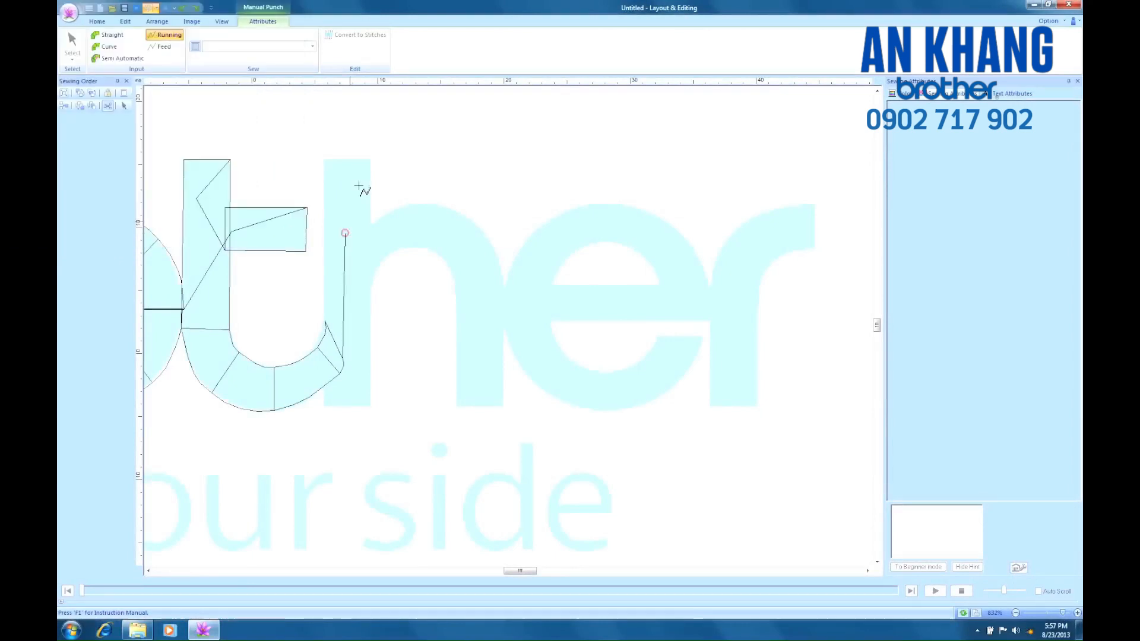
pyautogui.click(370, 160)
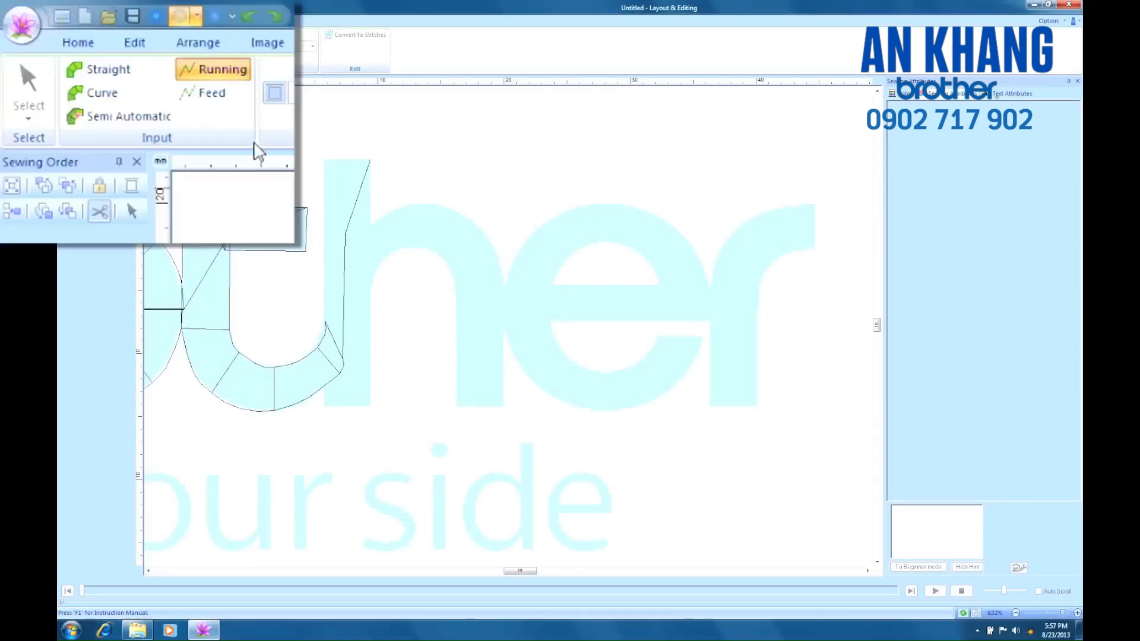
# Punch a straight block down the h's stem from its upper edge to the level where the arch begins
pyautogui.click(112, 36)
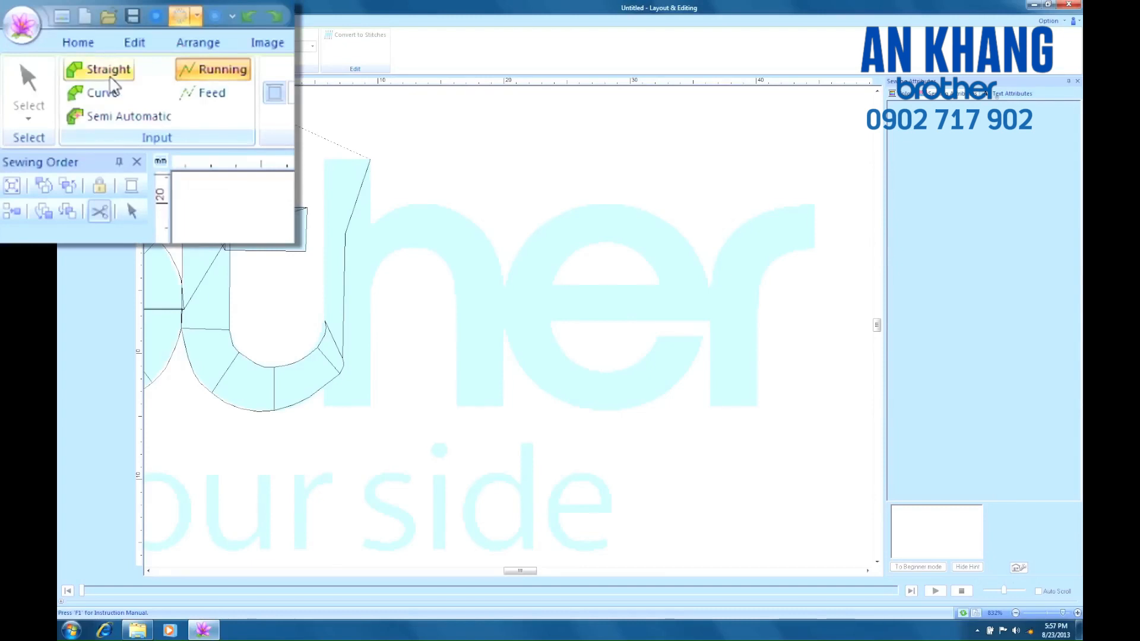
pyautogui.click(323, 160)
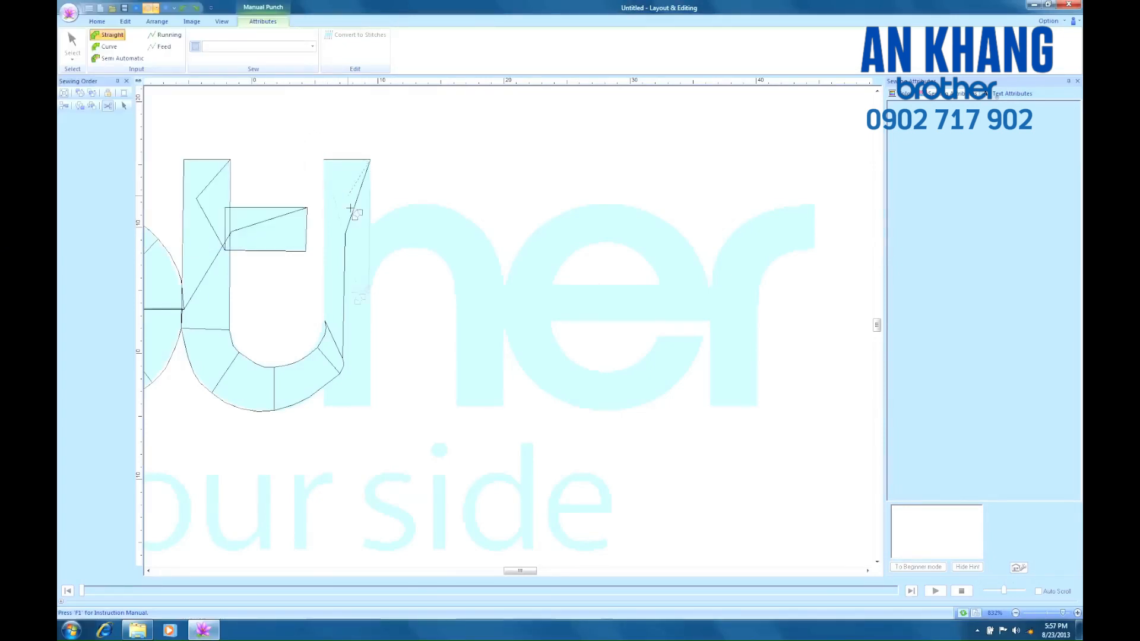
pyautogui.click(369, 290)
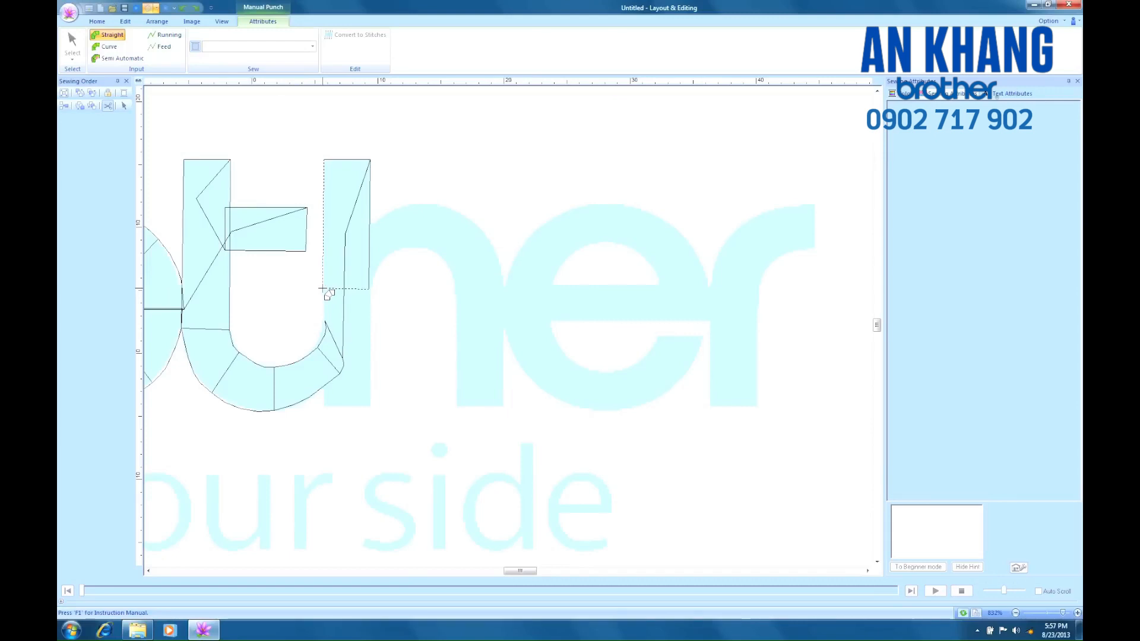
pyautogui.click(323, 289)
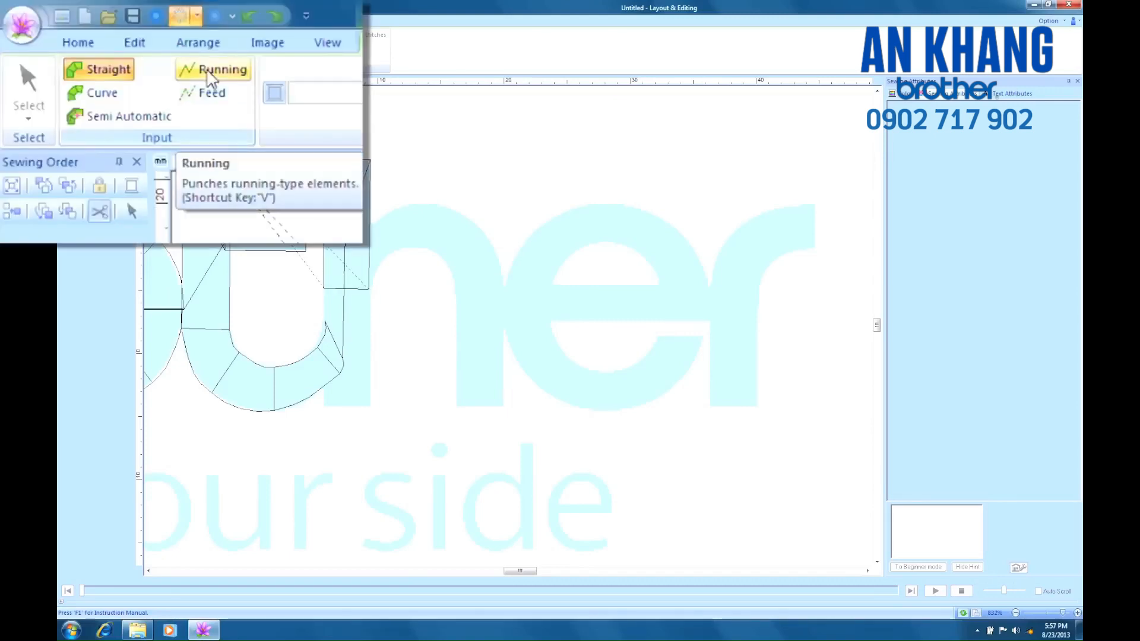
# Lead a running stitch to the h's lower right stem corner and punch a curved block up the stem to the straight block
pyautogui.click(210, 73)
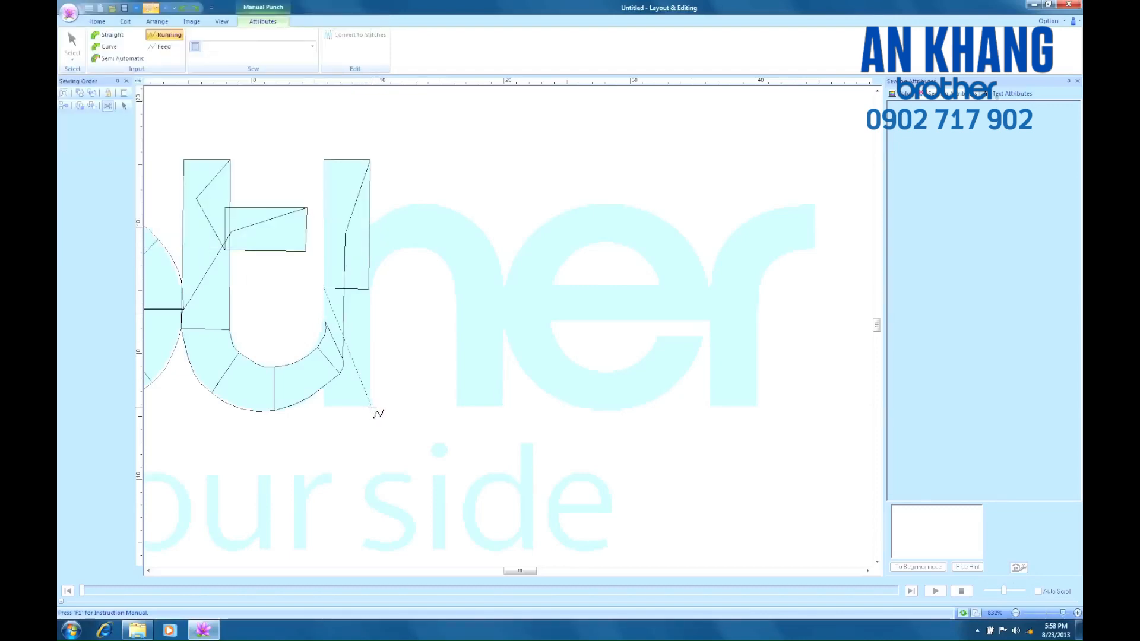
pyautogui.click(372, 408)
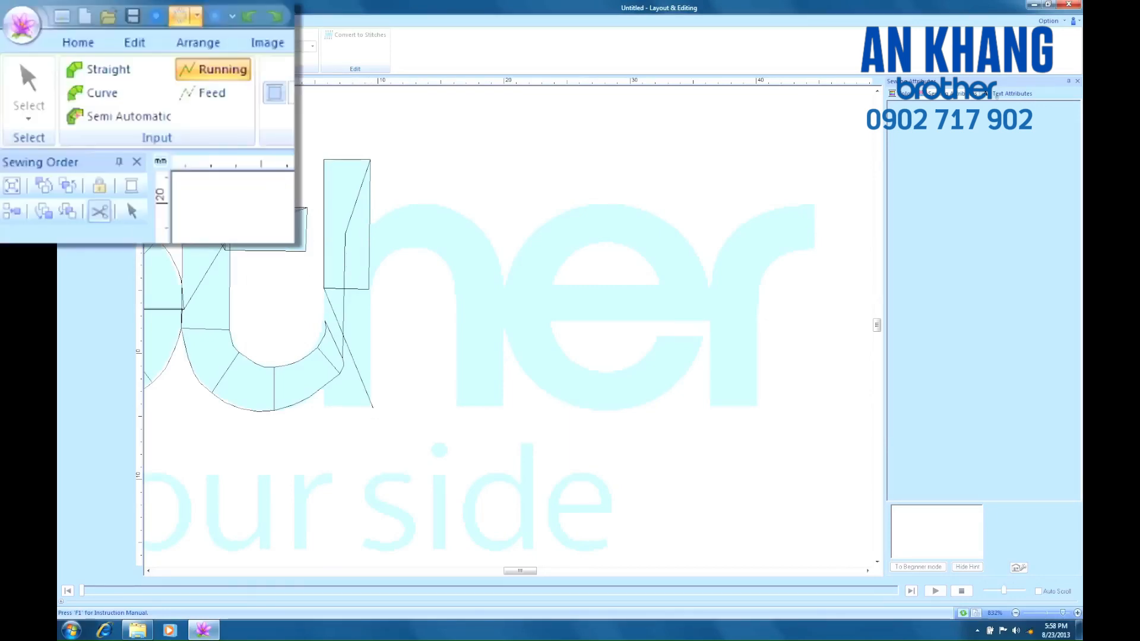
pyautogui.click(110, 47)
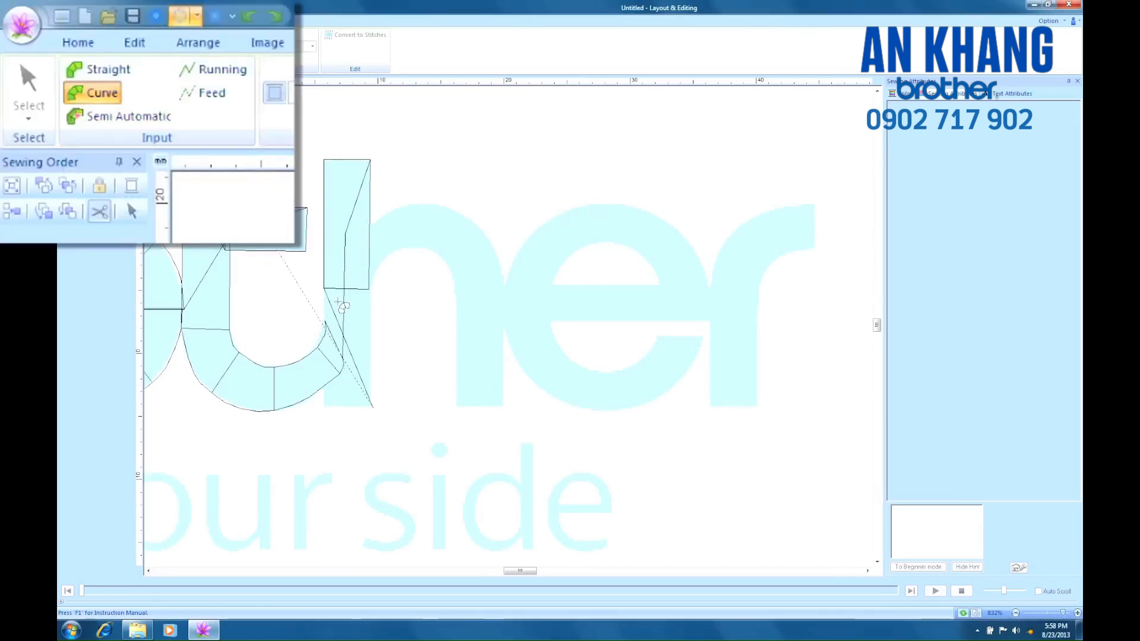
pyautogui.click(323, 408)
pyautogui.click(325, 289)
# Punch the h's arch with curved blocks and connect it to the lower left corner of its right leg with a running stitch
pyautogui.click(380, 227)
pyautogui.click(425, 204)
pyautogui.click(425, 249)
pyautogui.click(484, 236)
pyautogui.click(445, 257)
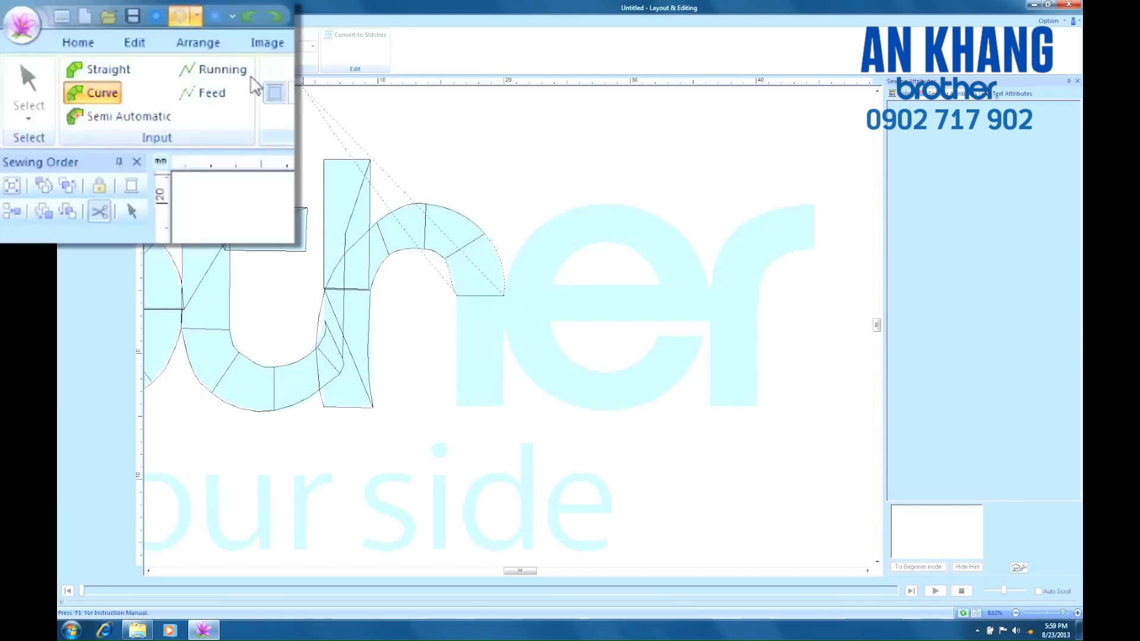
pyautogui.click(170, 34)
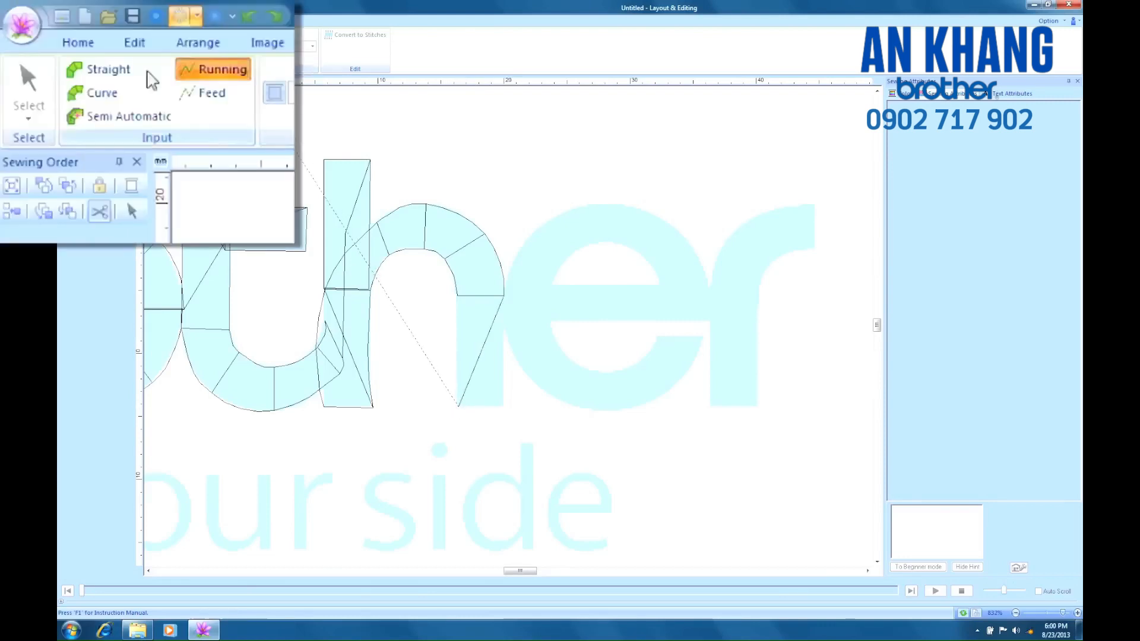
# Punch a straight block up the h's right leg from its lower edge to the end of the arch
pyautogui.click(110, 34)
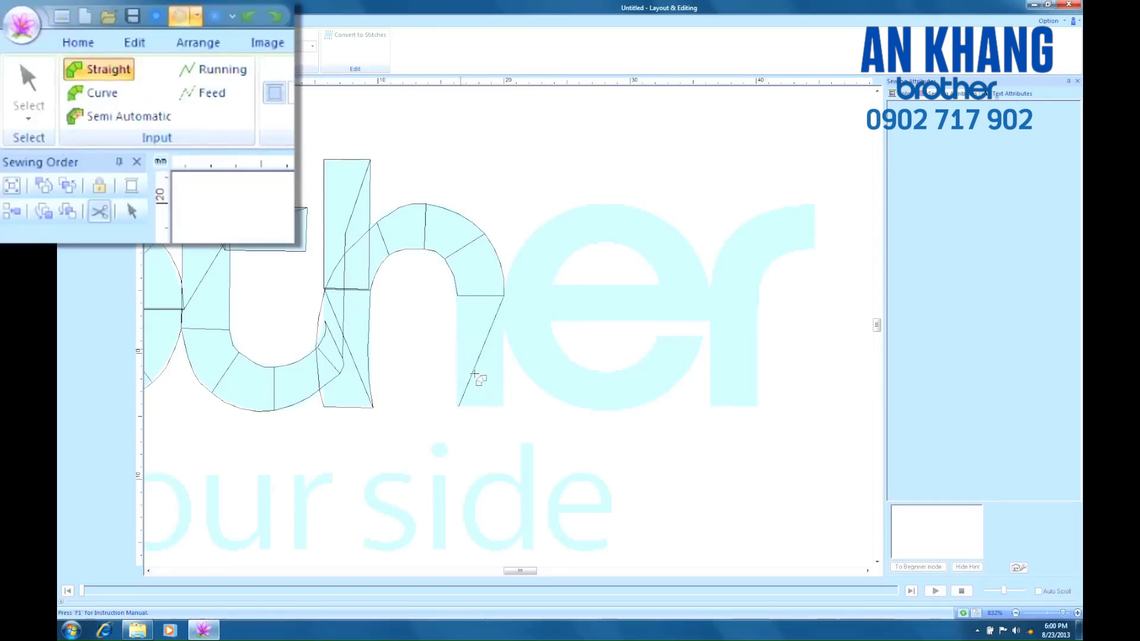
pyautogui.click(504, 408)
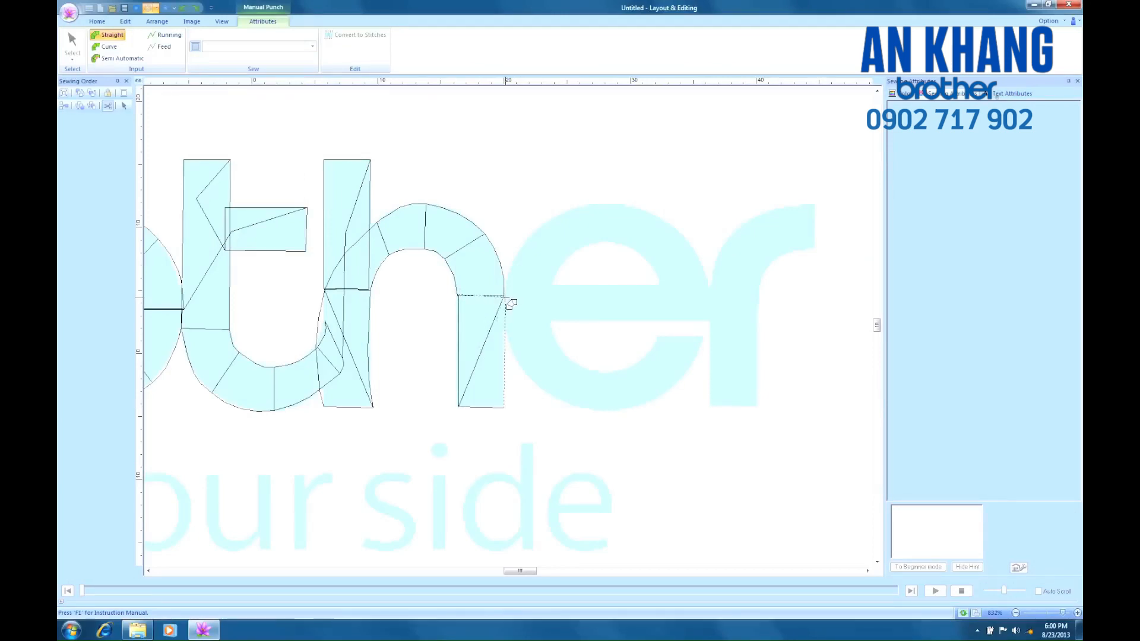
pyautogui.click(505, 297)
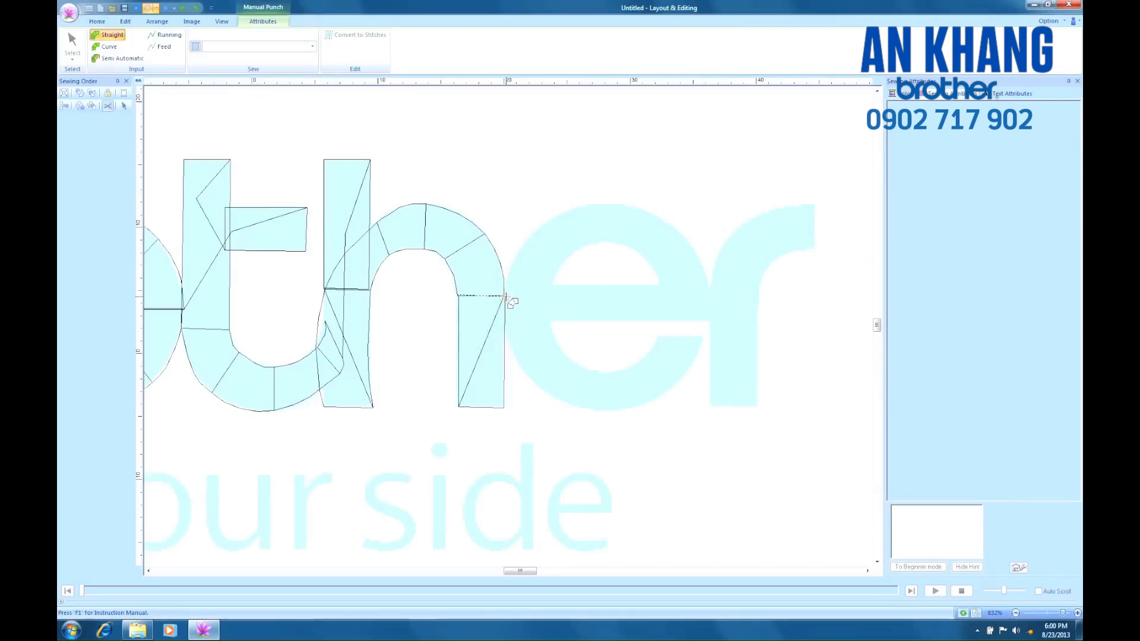
# Lead running stitches across the e to its crossbar's lower right corner and punch a straight block leftward along the crossbar
pyautogui.click(164, 37)
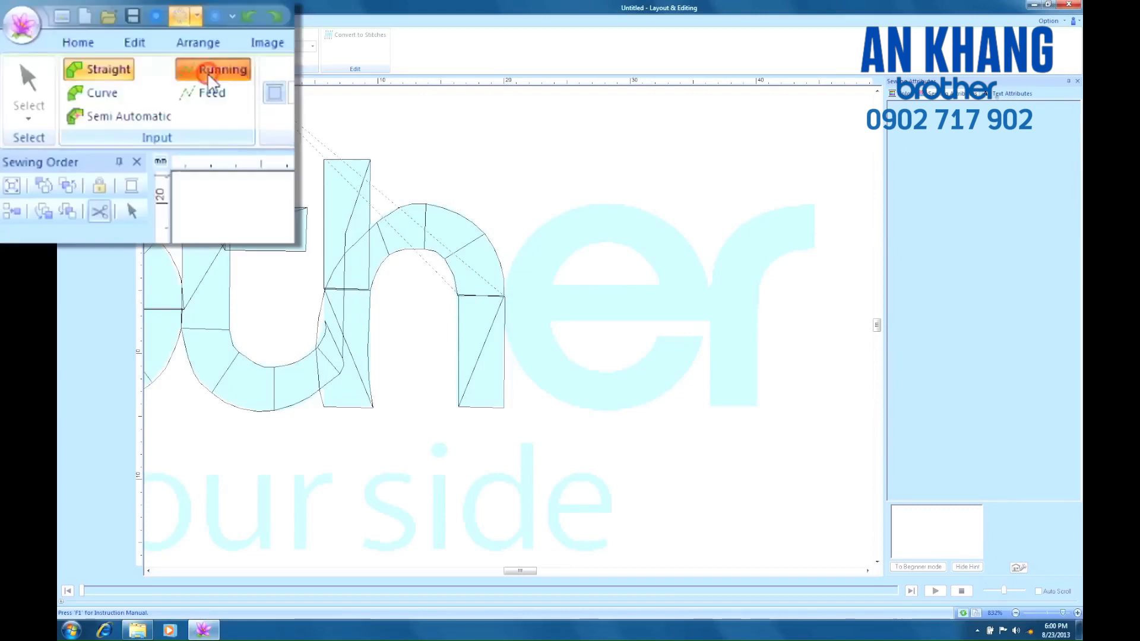
pyautogui.click(592, 300)
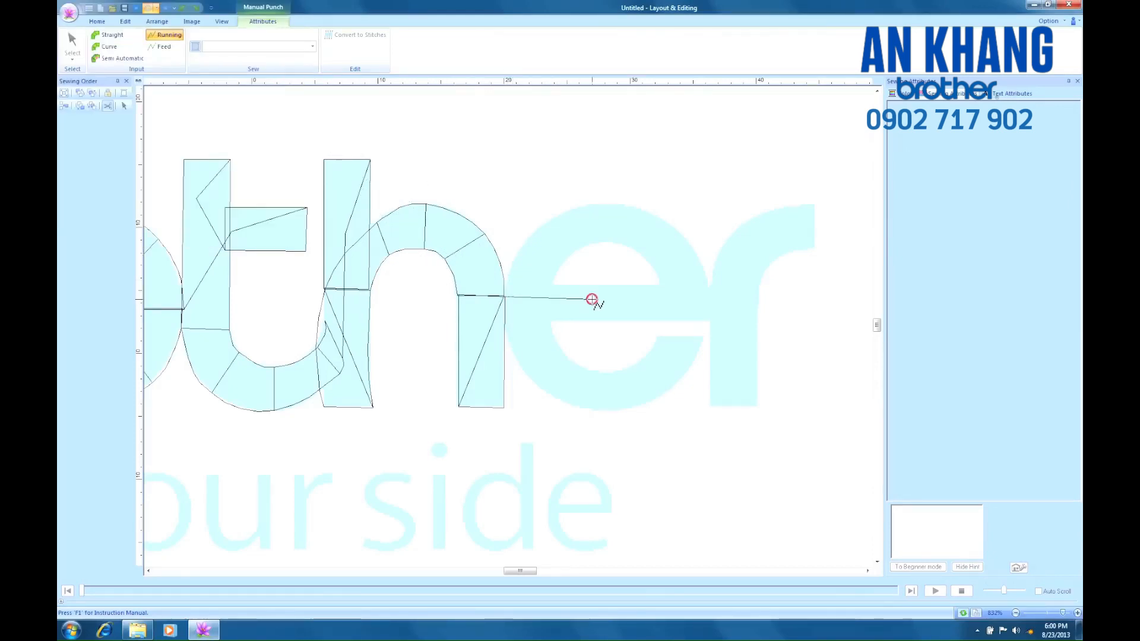
pyautogui.click(710, 320)
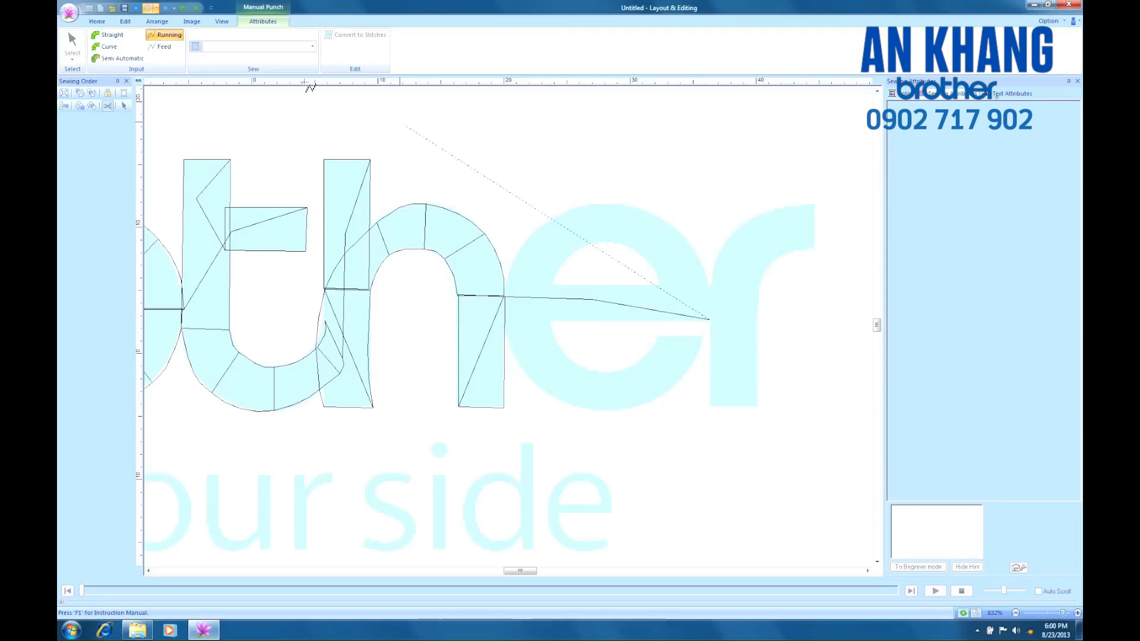
pyautogui.click(110, 35)
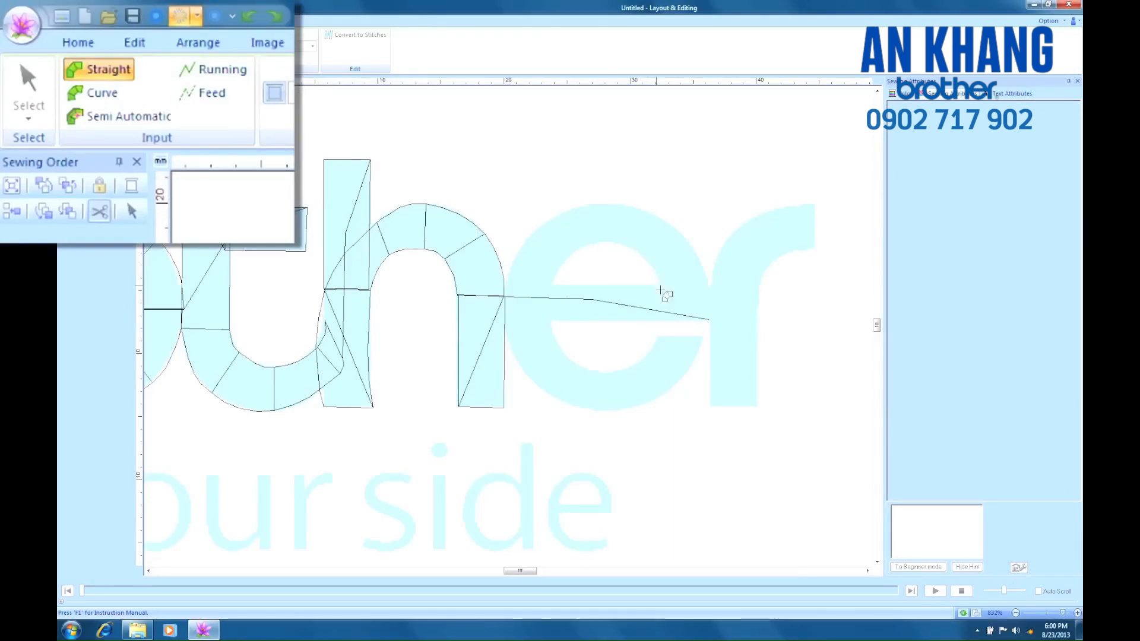
pyautogui.click(709, 287)
pyautogui.click(543, 321)
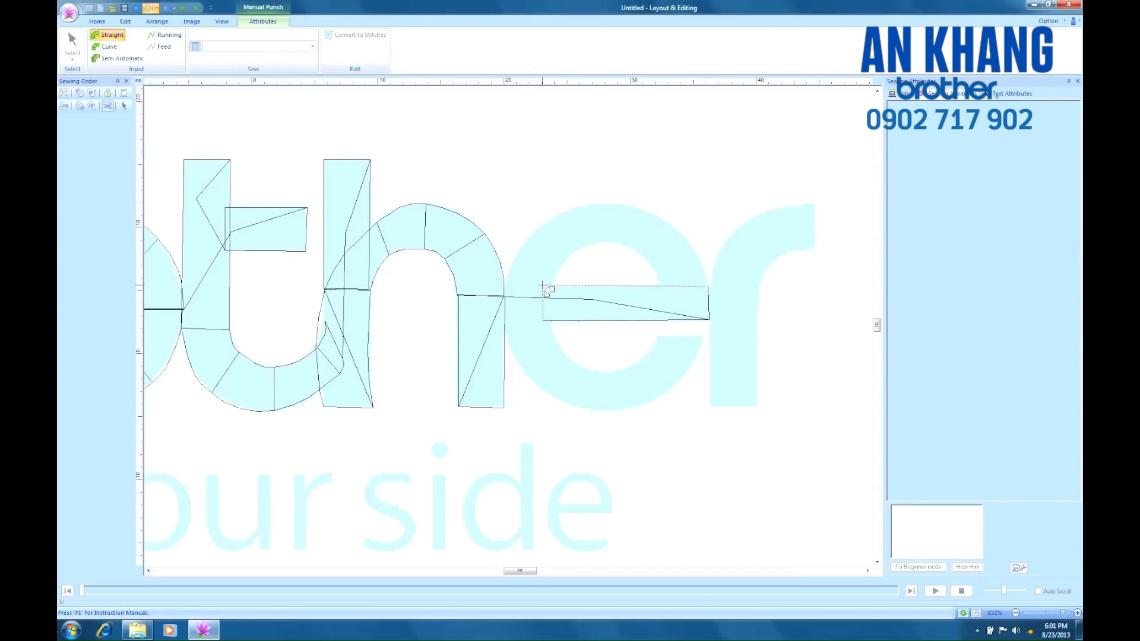
pyautogui.click(542, 286)
# Lead running stitches from the crossbar's left end around the e's lower bowl to the inner corner of its open end
pyautogui.click(168, 35)
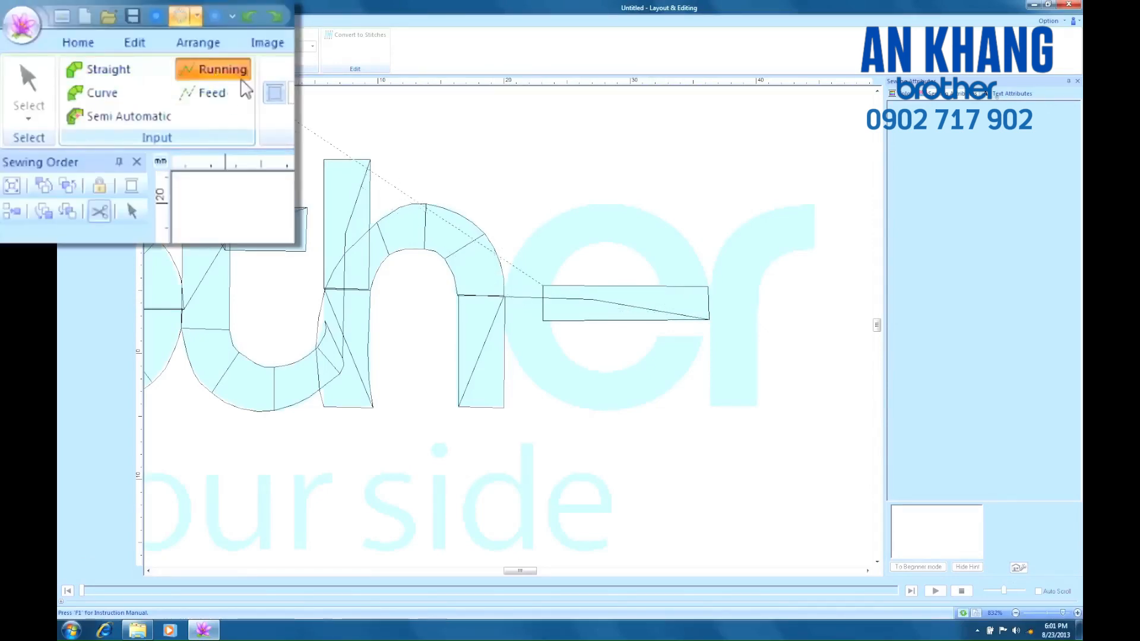
pyautogui.click(523, 334)
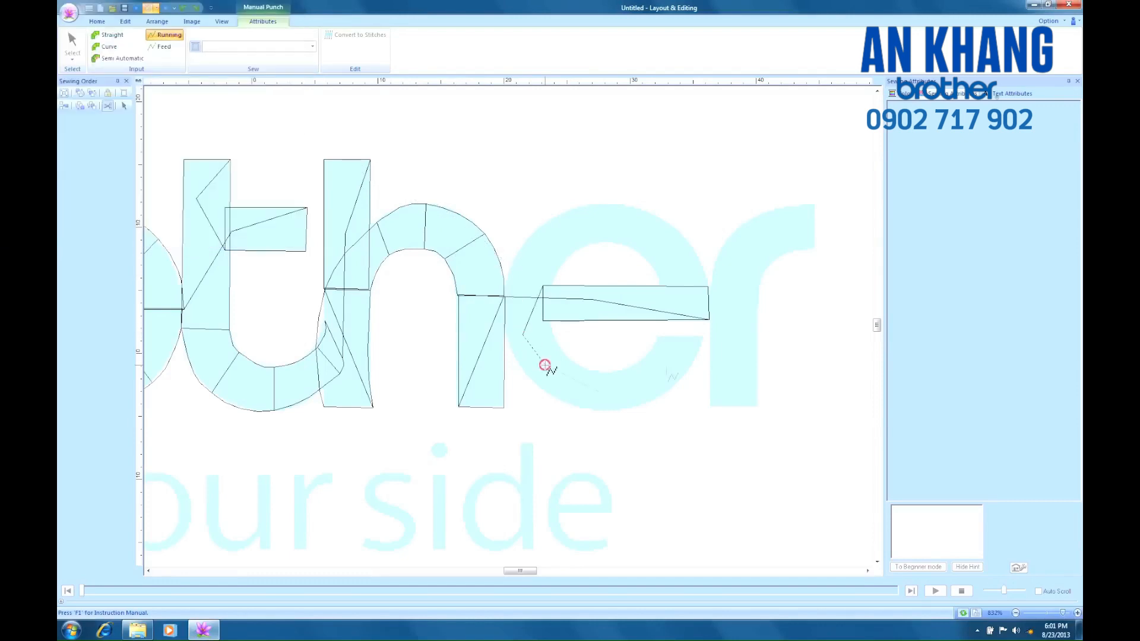
pyautogui.click(546, 364)
pyautogui.click(602, 392)
pyautogui.click(666, 370)
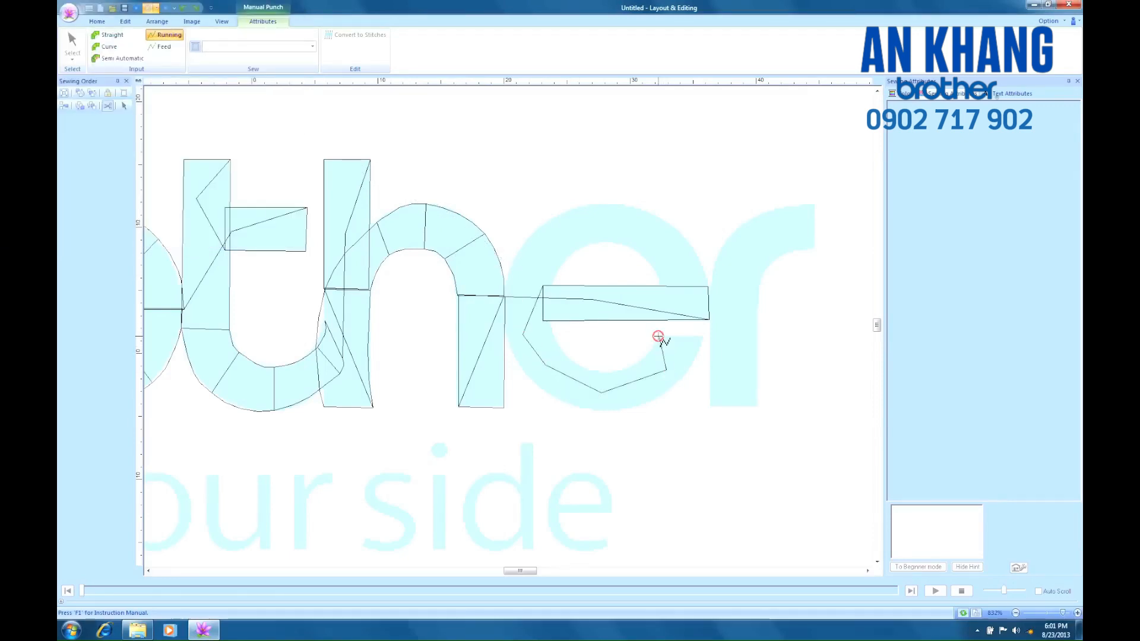
pyautogui.click(660, 336)
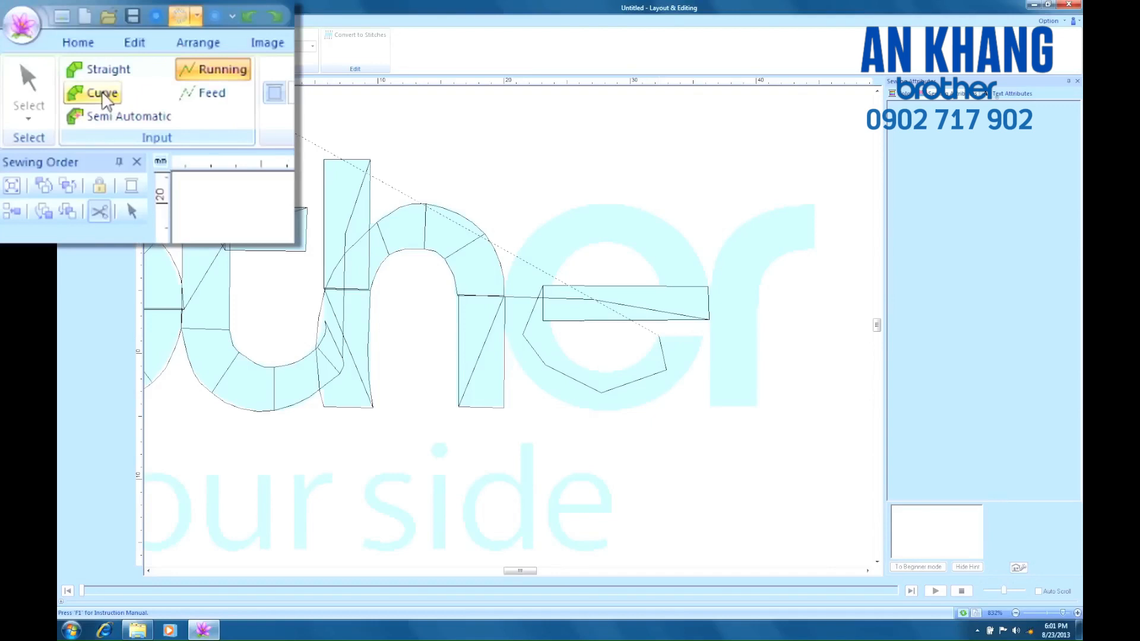
# Punch curved blocks clockwise around the e's bowl from its open end to the right end of the crossbar
pyautogui.click(106, 47)
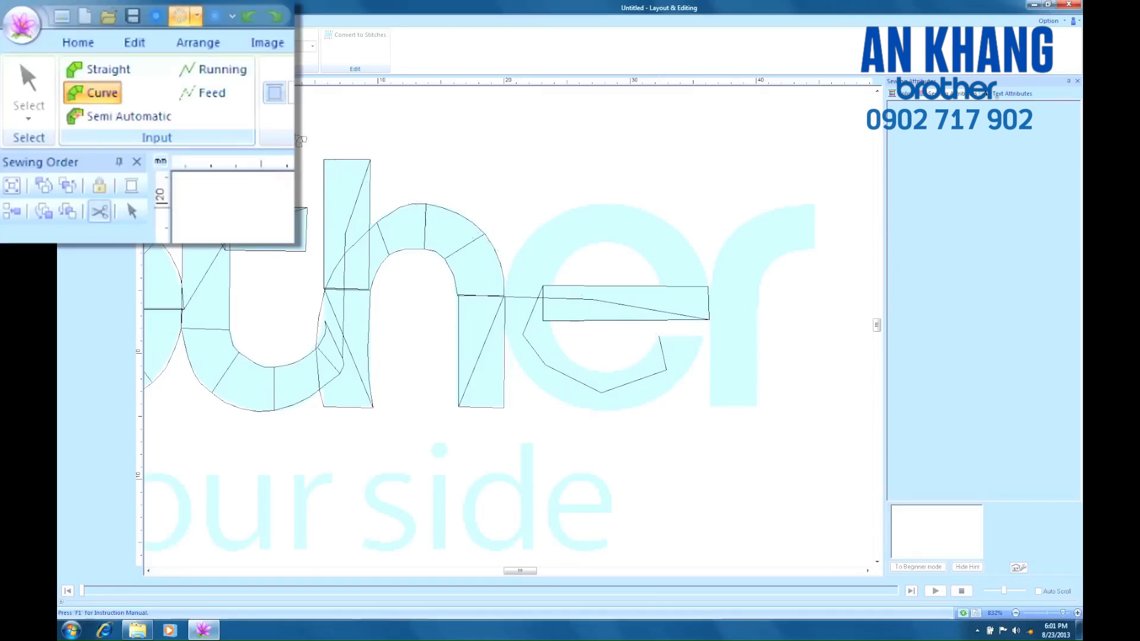
pyautogui.click(704, 338)
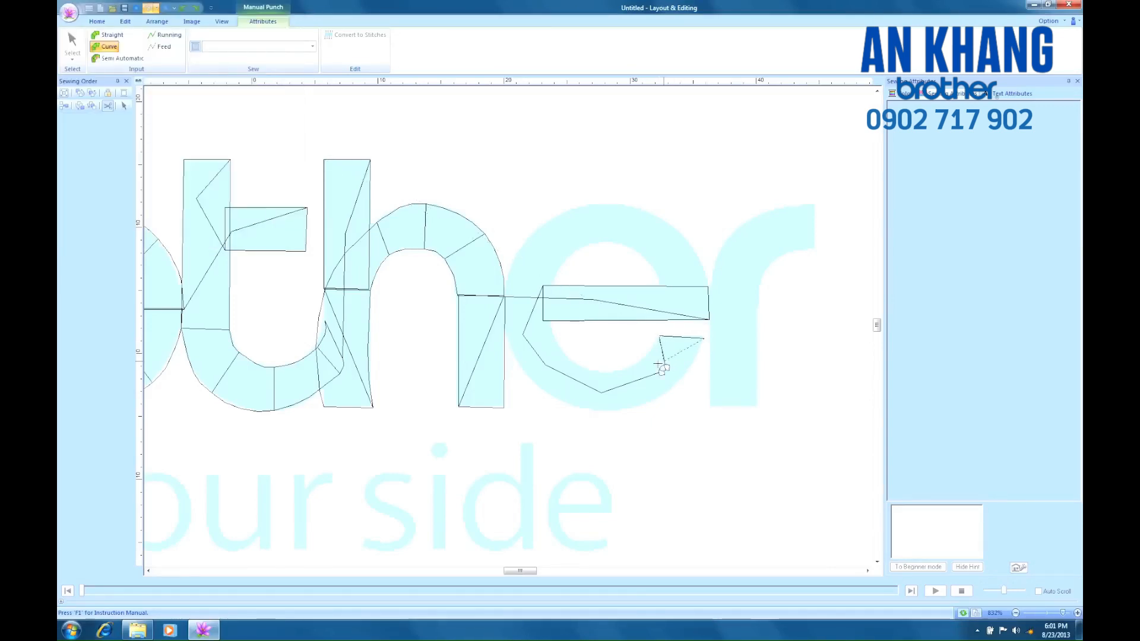
pyautogui.click(659, 395)
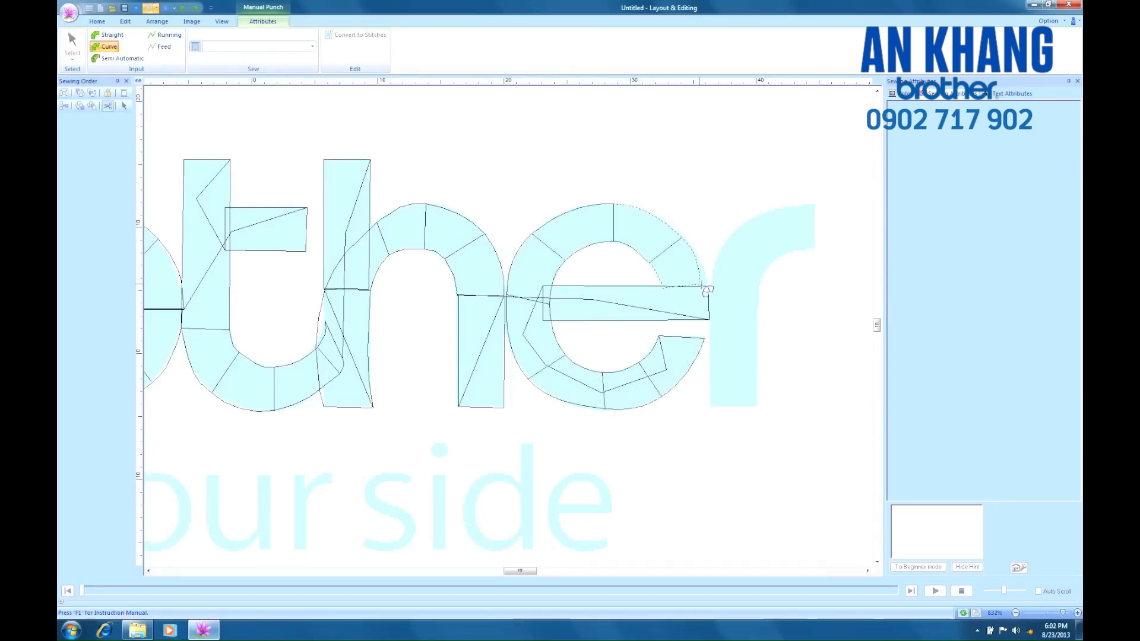
pyautogui.click(709, 287)
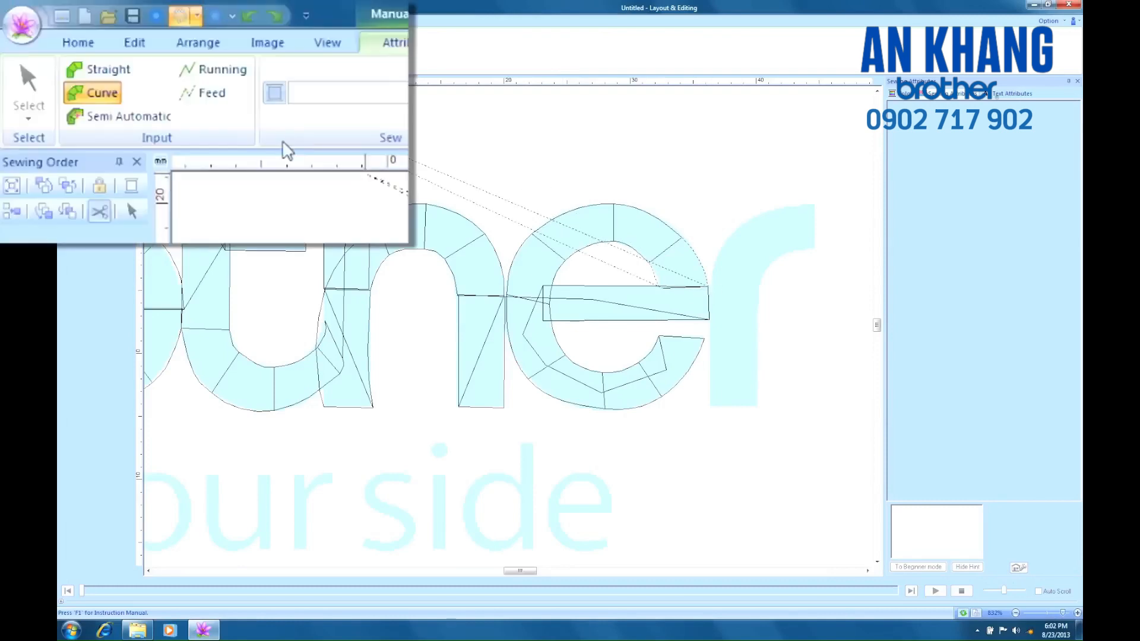
# Connect the e to the r's upper right tip with running stitches and punch the r's arm with curved blocks
pyautogui.click(225, 70)
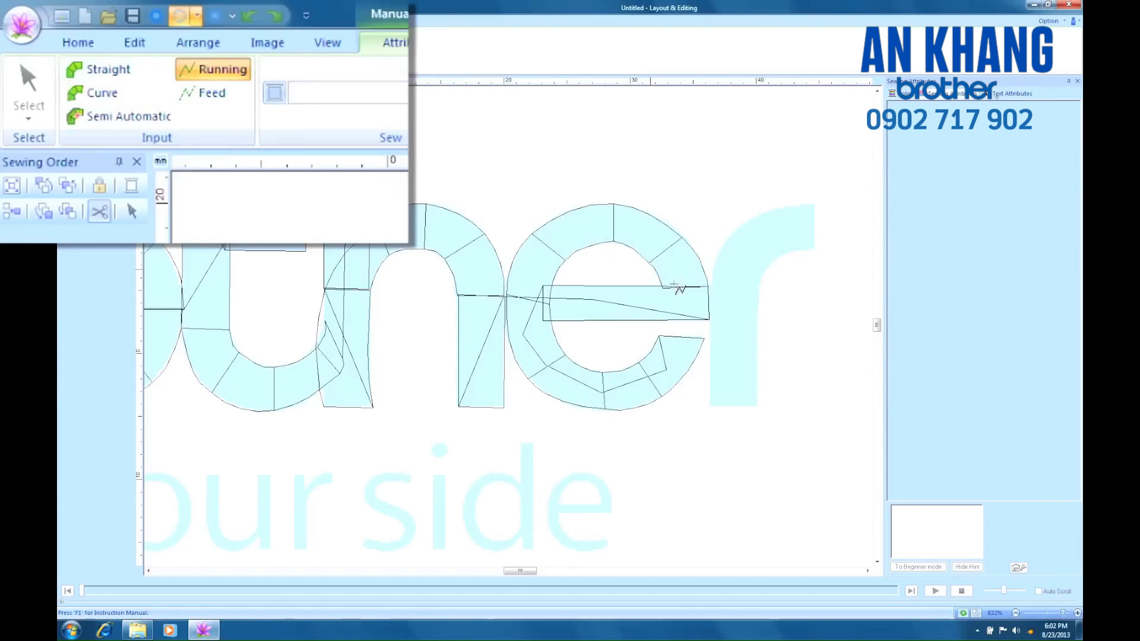
pyautogui.click(781, 241)
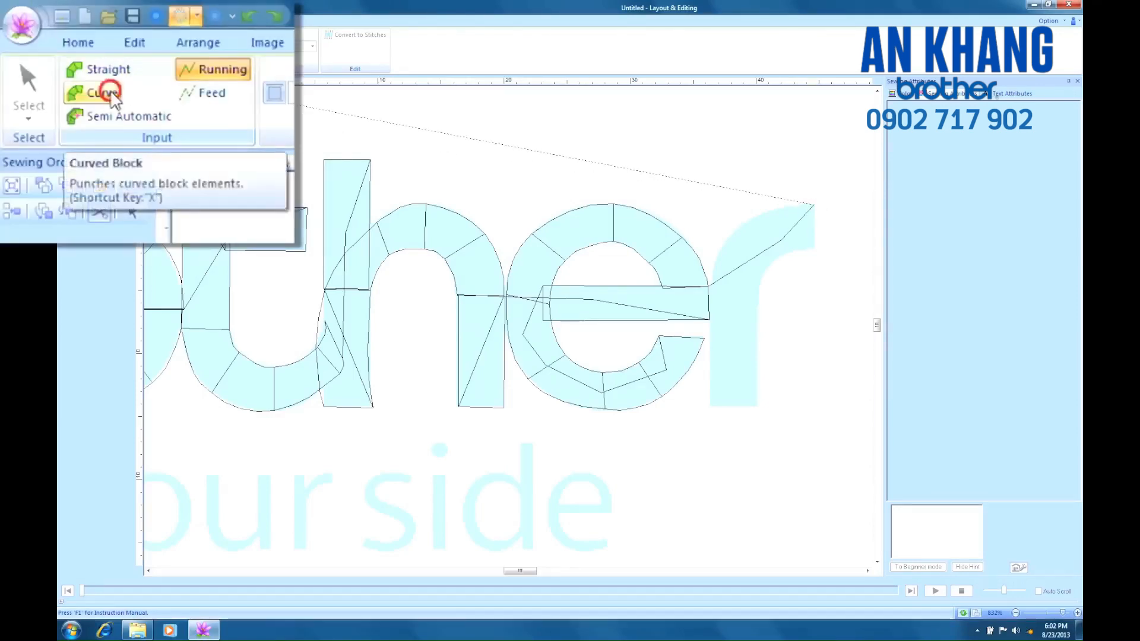
pyautogui.click(109, 46)
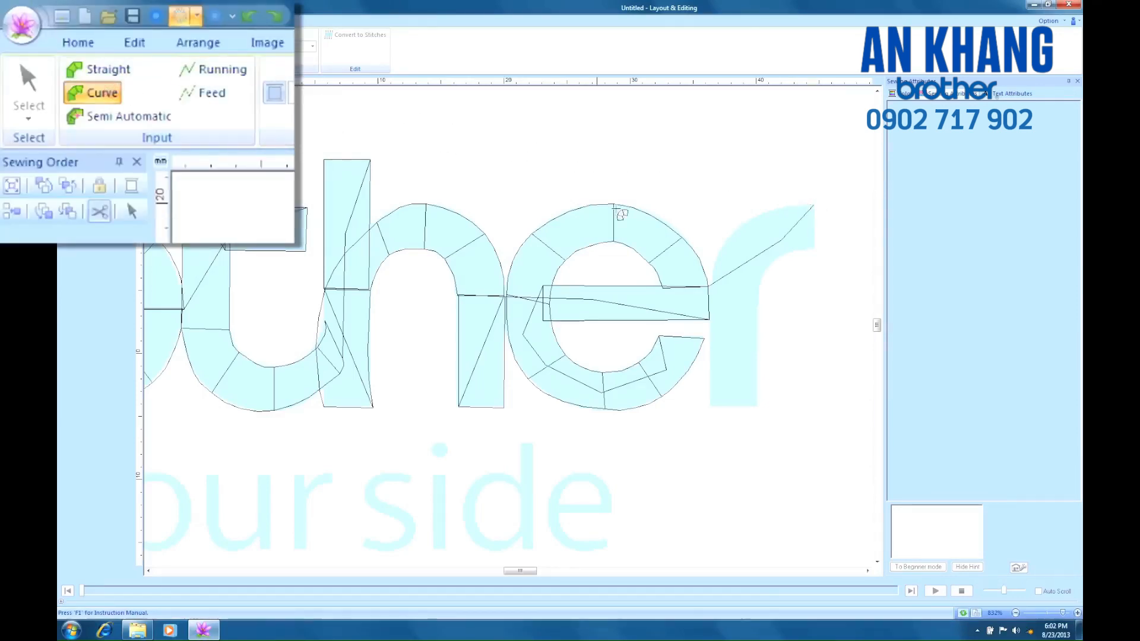
pyautogui.click(813, 250)
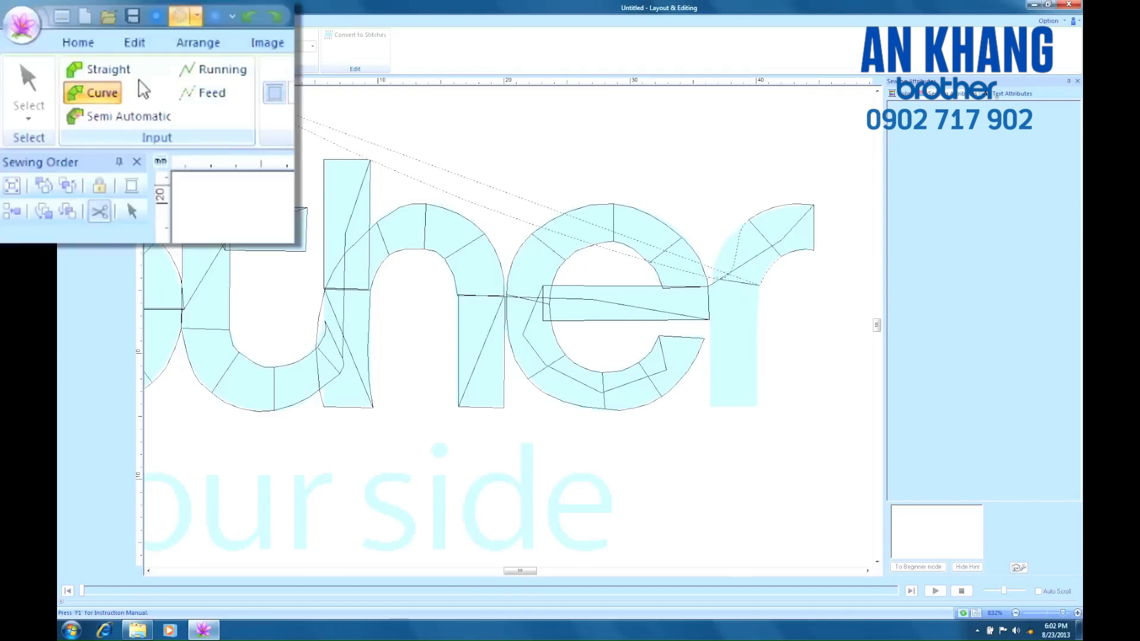
# Punch a straight block down the r's stem to its lower edge and finish the manual punch pattern
pyautogui.click(109, 35)
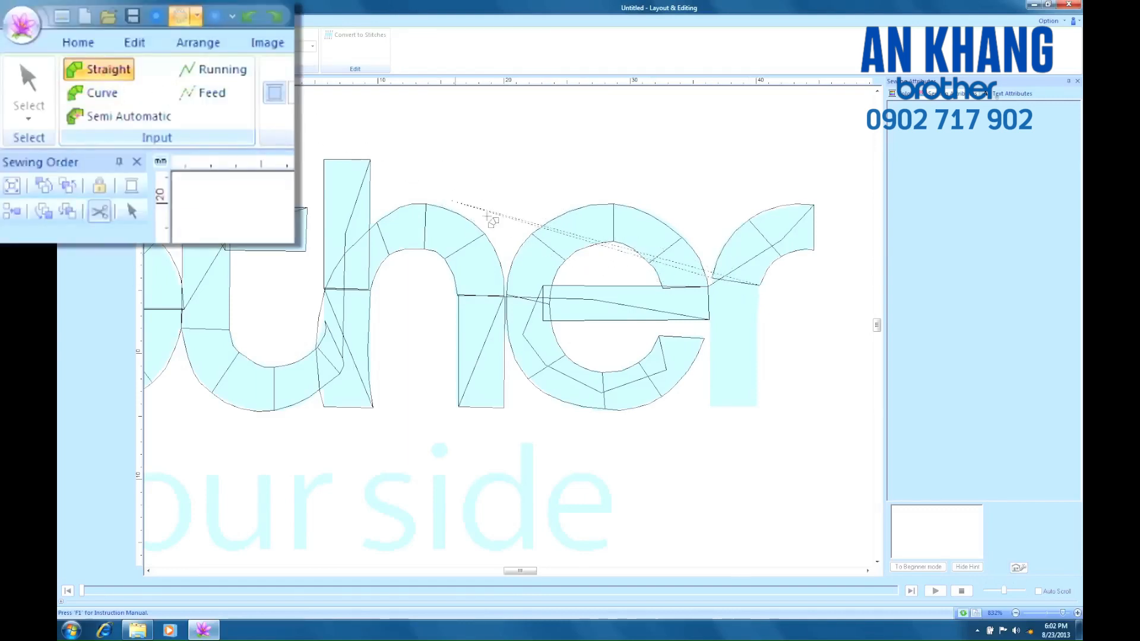
pyautogui.click(712, 408)
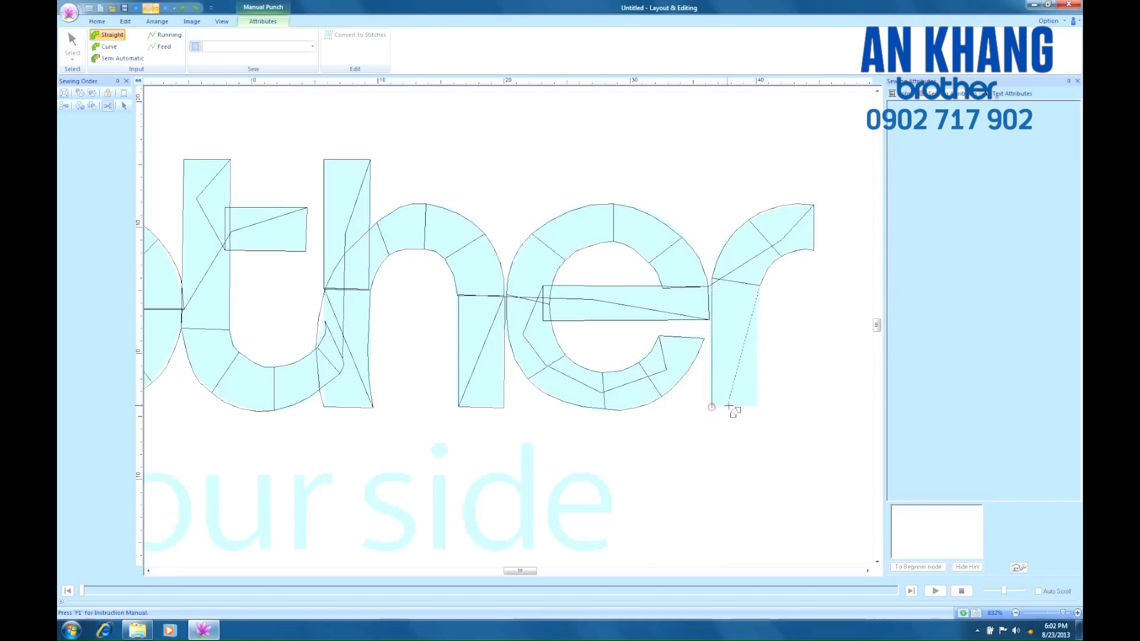
pyautogui.click(759, 408)
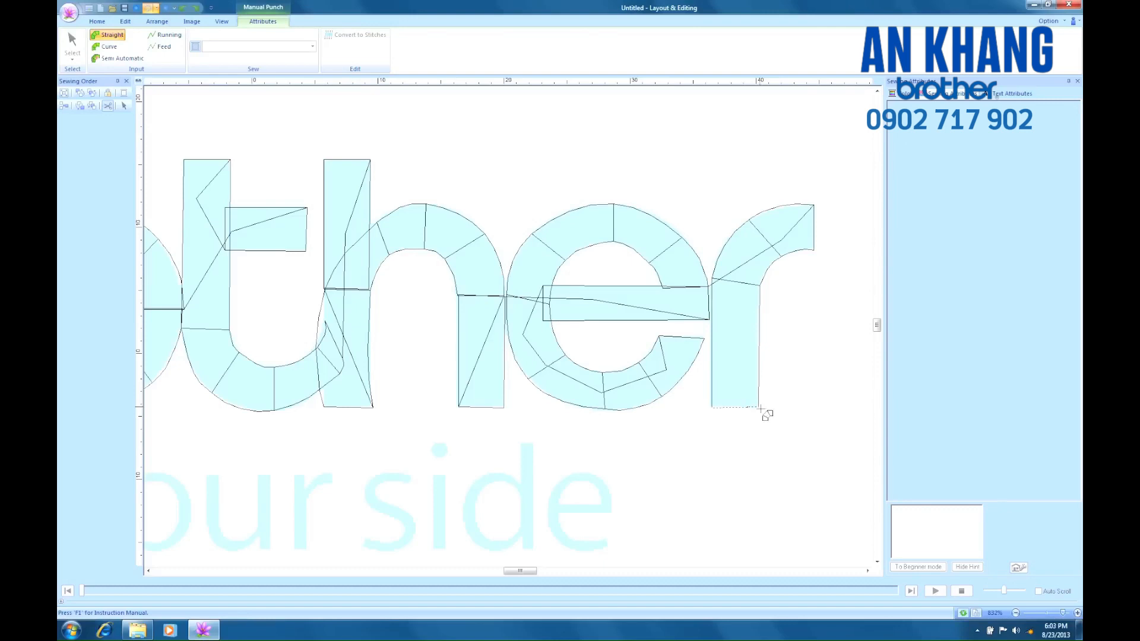
pyautogui.press('Return')
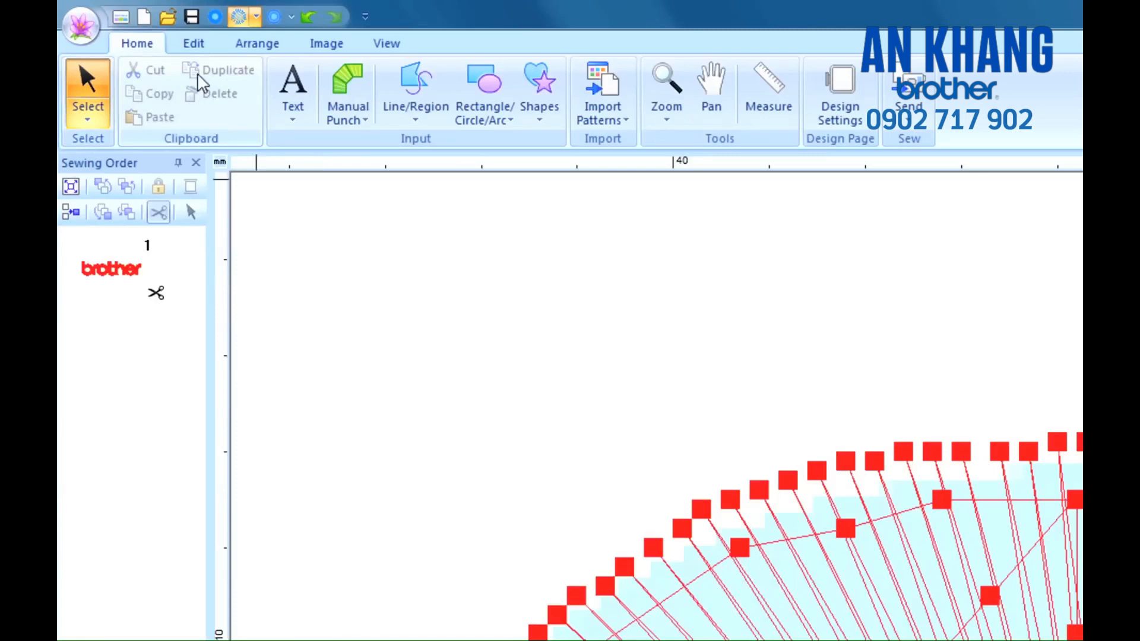
# Edit the pattern's points and move the r's upper right corner point slightly down onto the artwork's edge
pyautogui.click(191, 44)
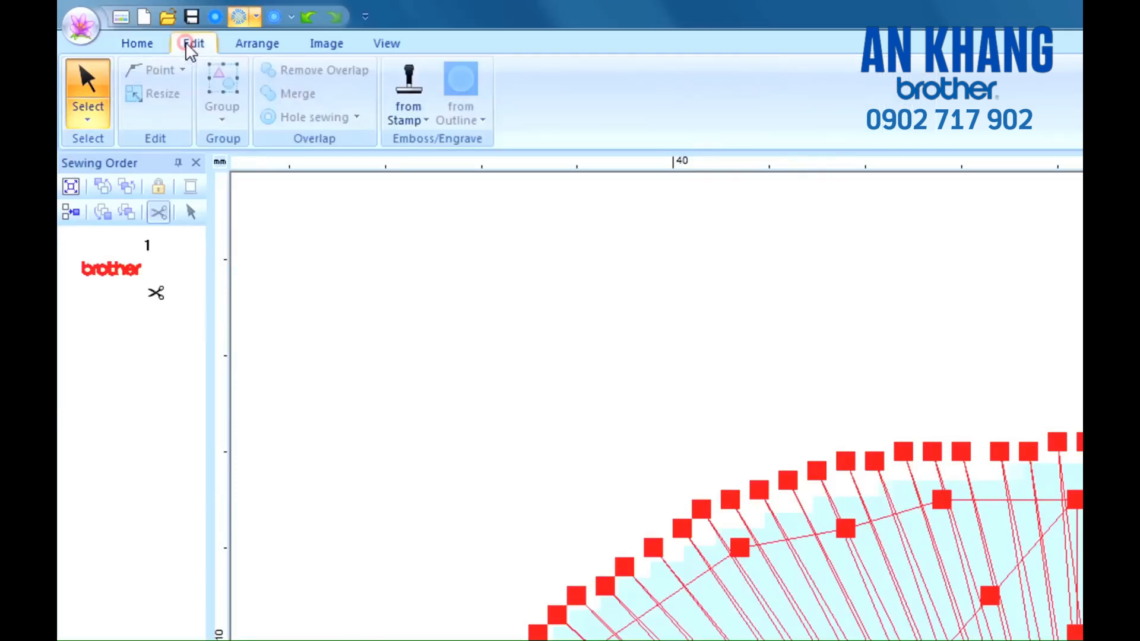
pyautogui.click(88, 125)
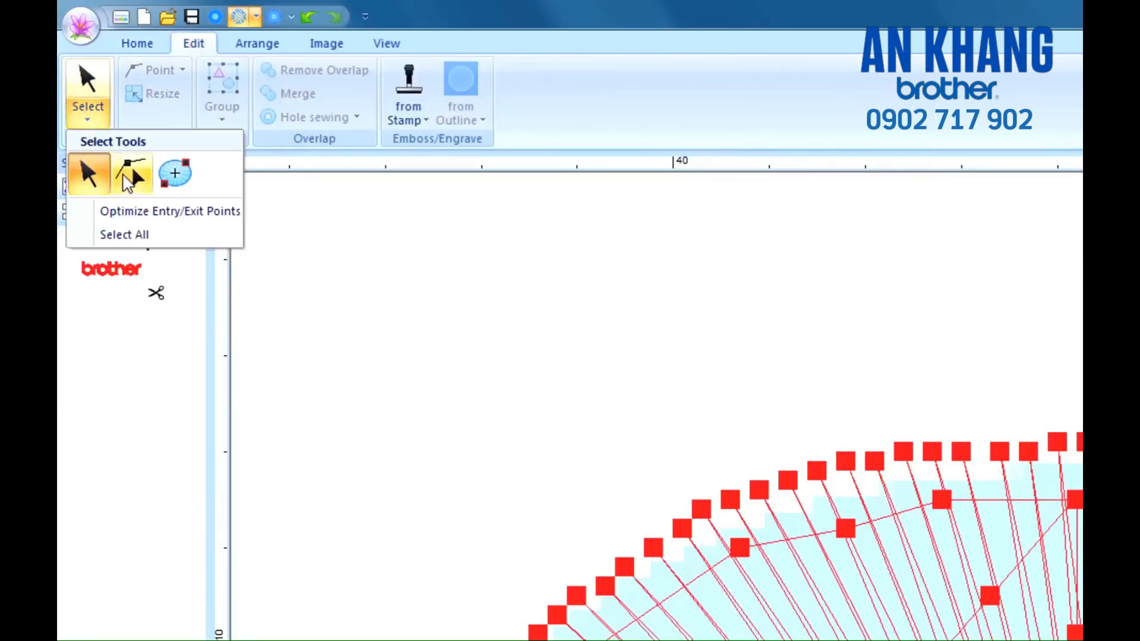
pyautogui.click(131, 175)
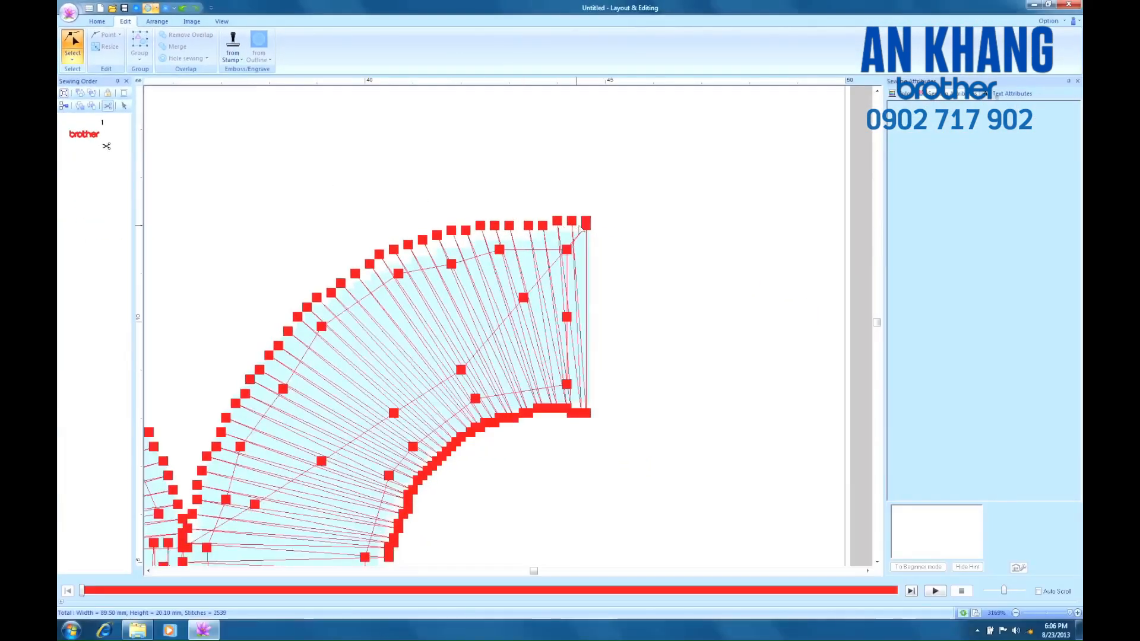
pyautogui.click(587, 225)
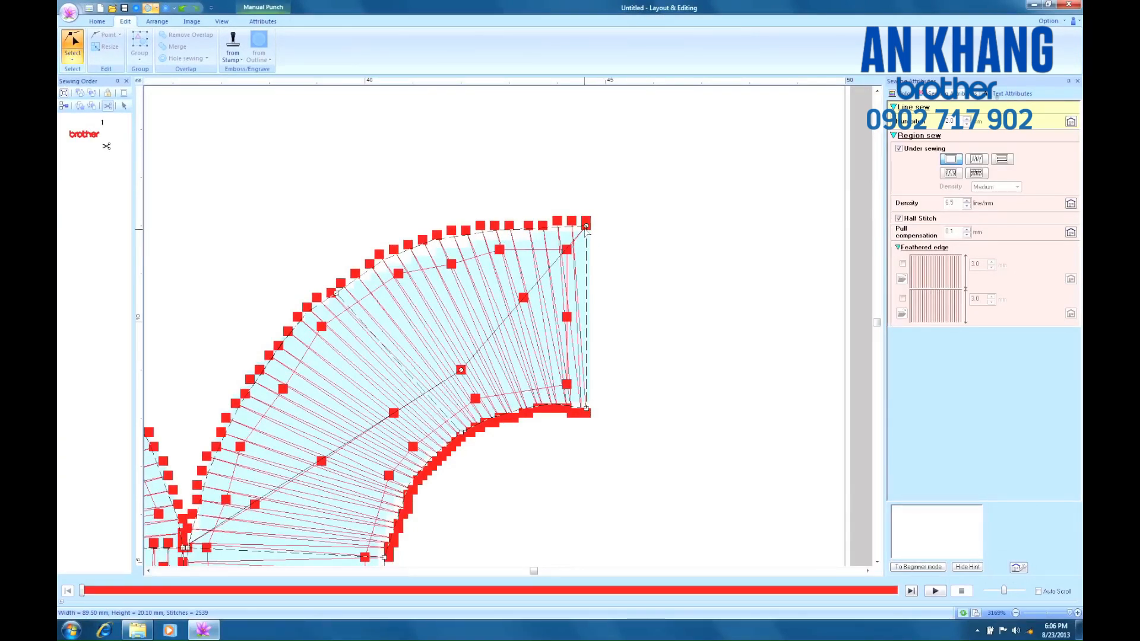
pyautogui.click(587, 226)
pyautogui.moveTo(588, 229); pyautogui.dragTo(587, 231)
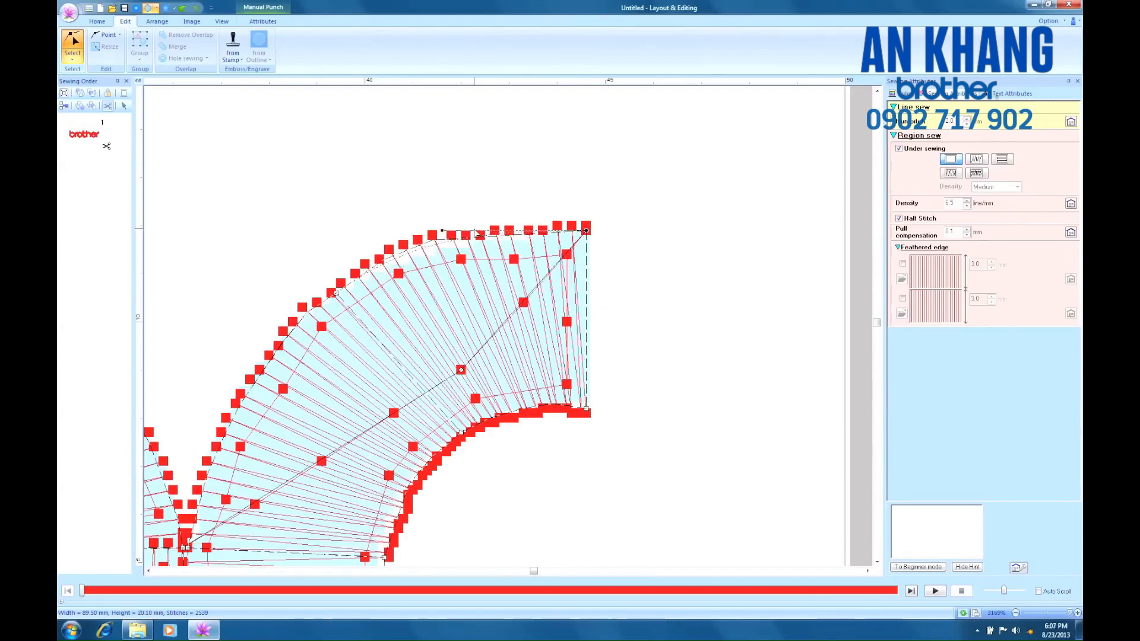
# Reshape the outer curve of the r's arm to follow the artwork by adjusting its middle point and curve handles
pyautogui.click(475, 231)
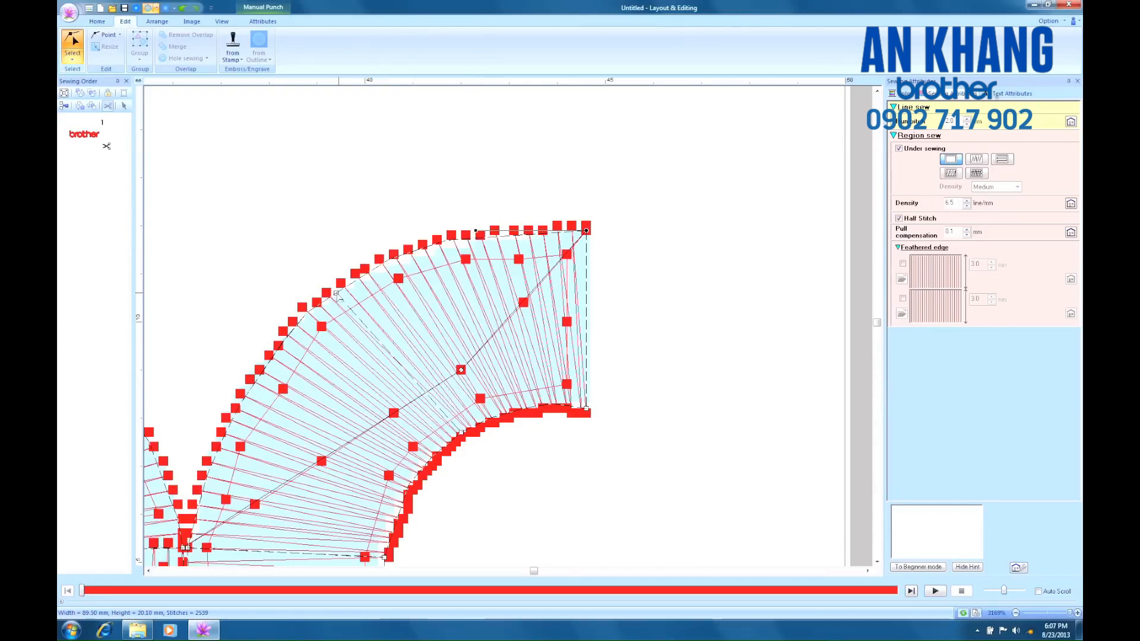
pyautogui.click(351, 283)
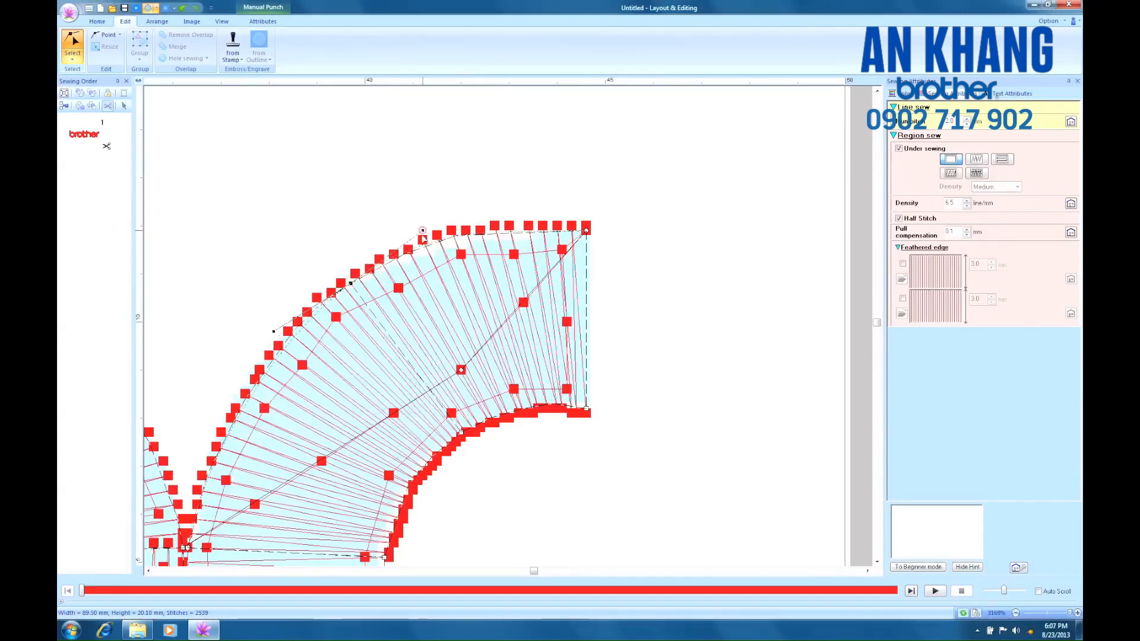
pyautogui.moveTo(422, 230); pyautogui.dragTo(409, 249)
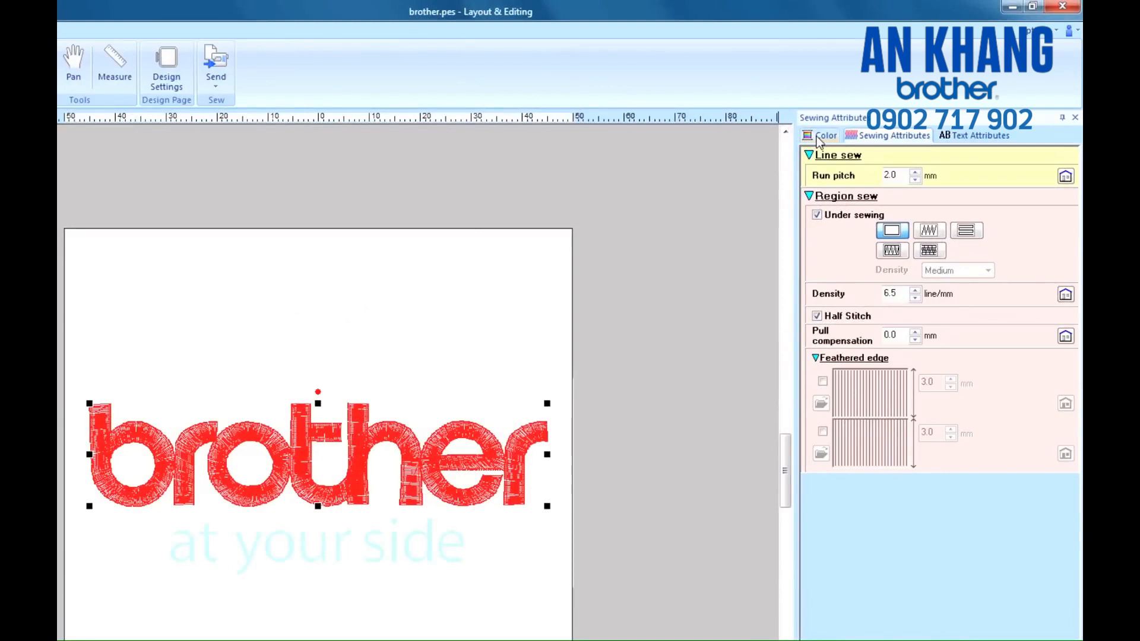
# Change the brother pattern's thread color to 070 Corn Flower Blue from the Brother Embroidery chart
pyautogui.click(866, 112)
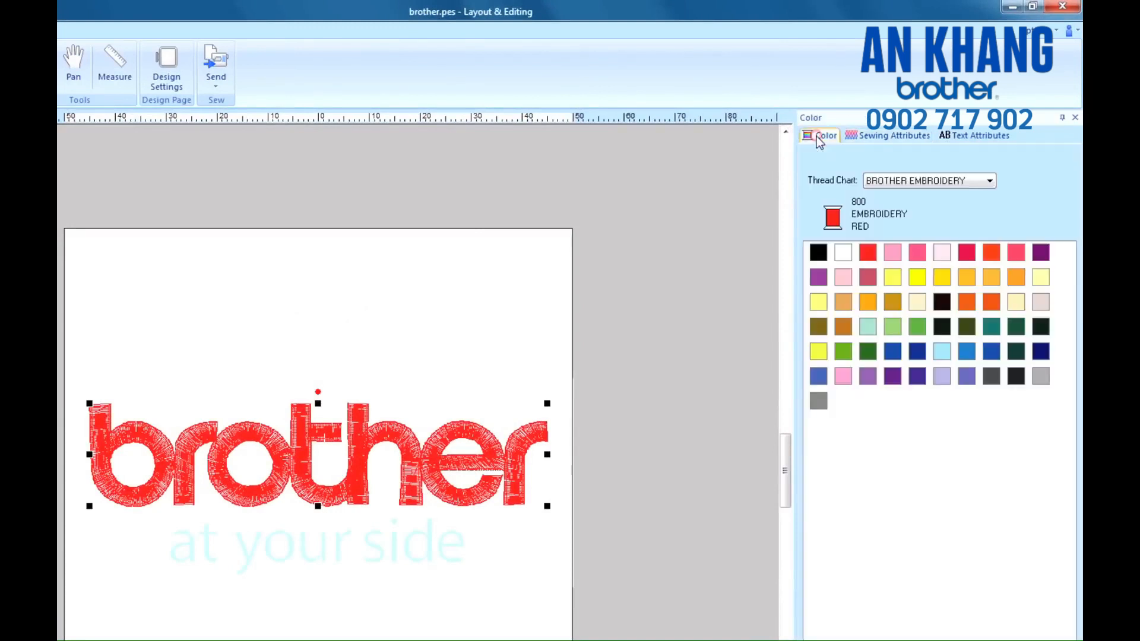
pyautogui.click(821, 377)
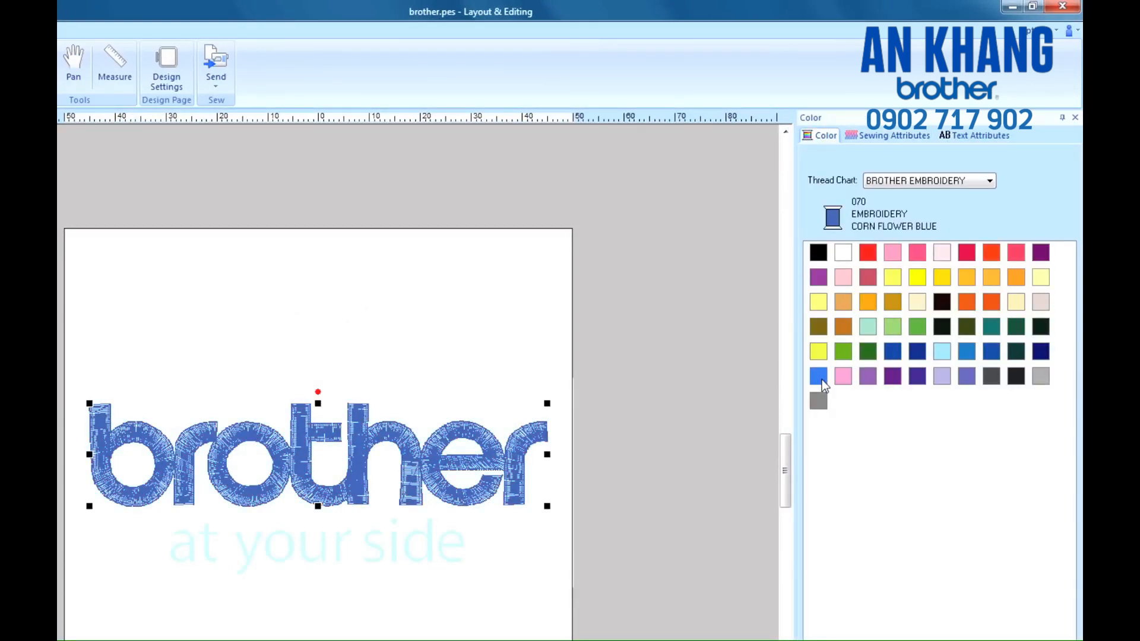